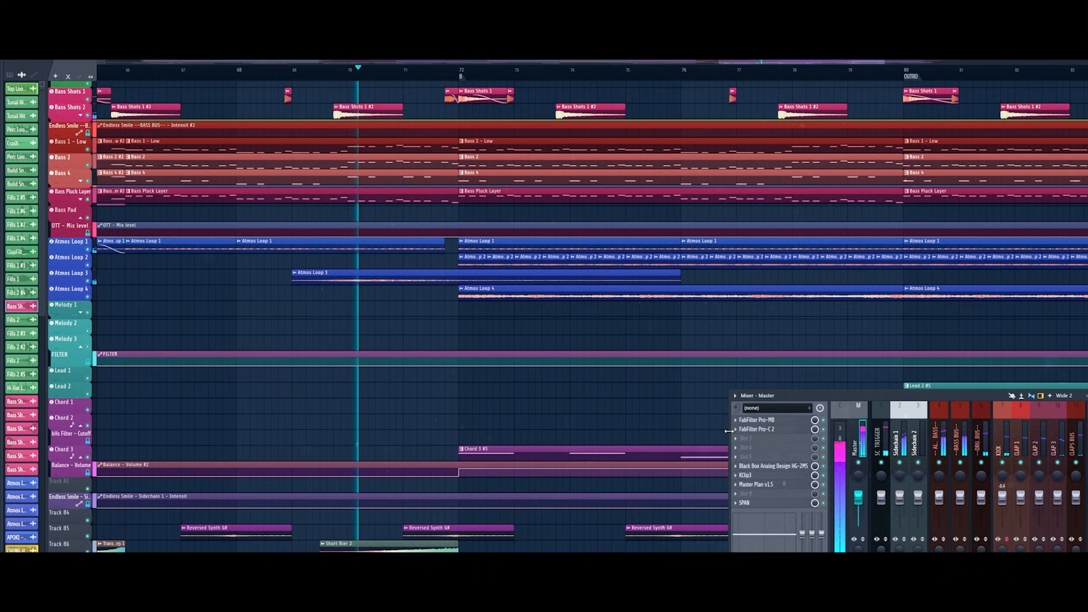
# Narrow the mixer window to reveal more of the playlist arrangement
pyautogui.moveTo(730, 436); pyautogui.dragTo(790, 436)
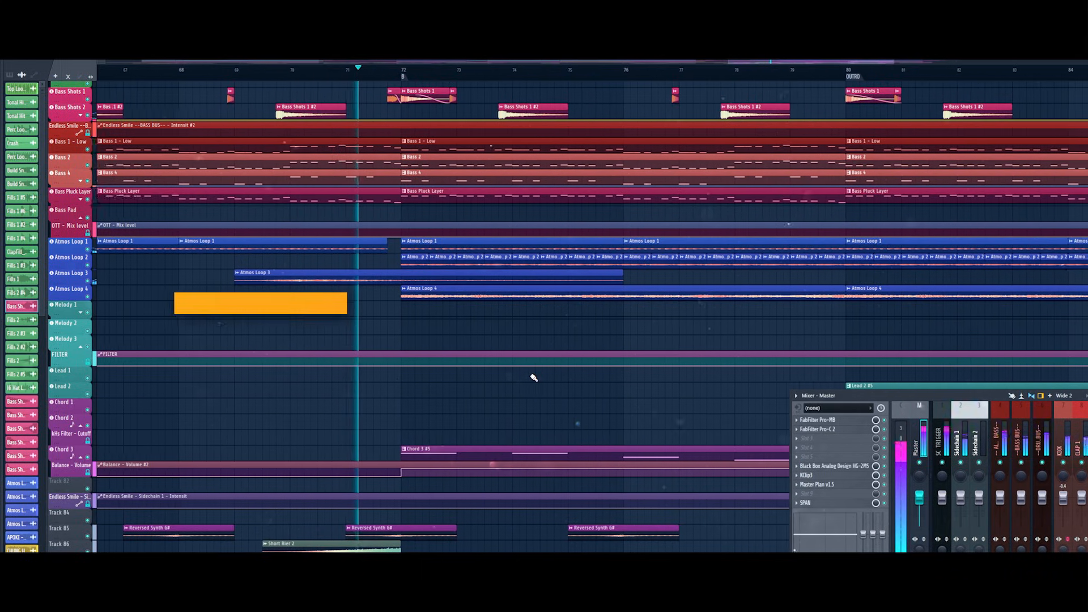
pyautogui.scroll(-2, 510, 379)
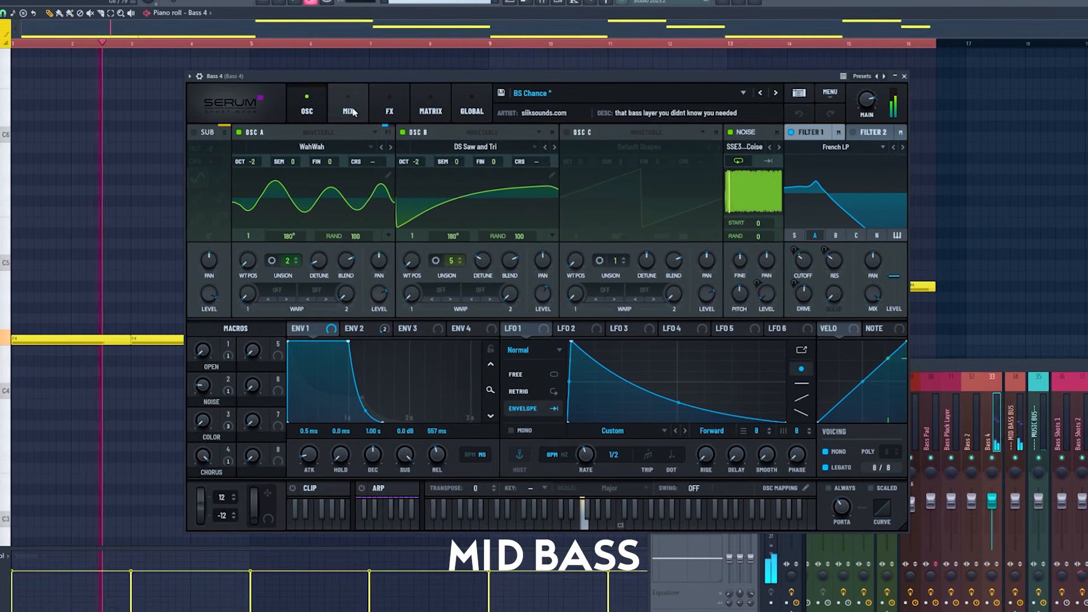
# Review the Bass 4 synth's mix and effects pages, return to its oscillators, and close the synth
pyautogui.click(352, 117)
pyautogui.click(390, 117)
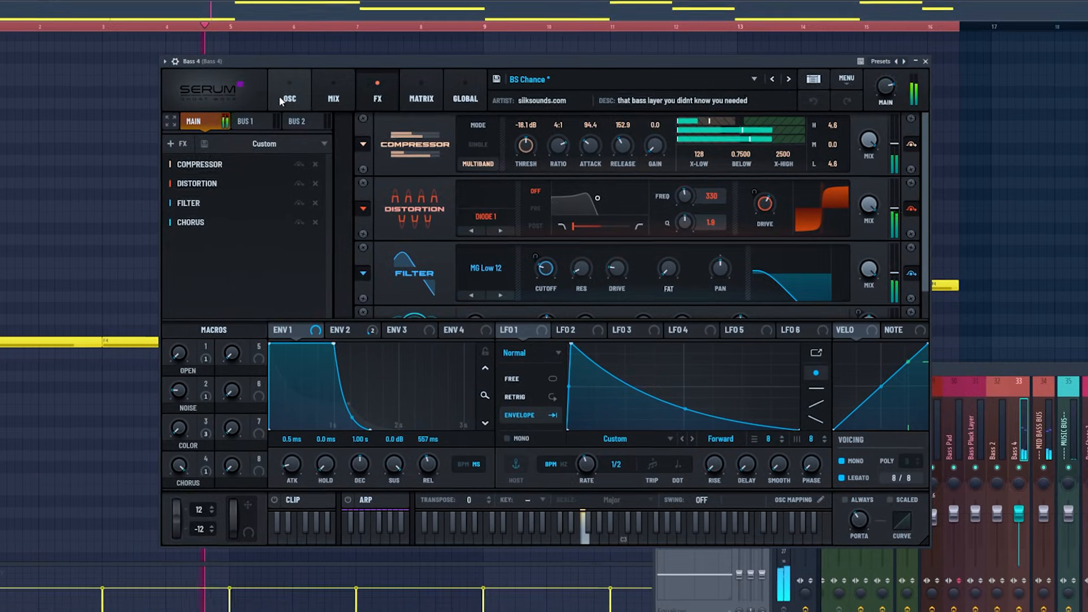
pyautogui.click(284, 99)
pyautogui.click(931, 59)
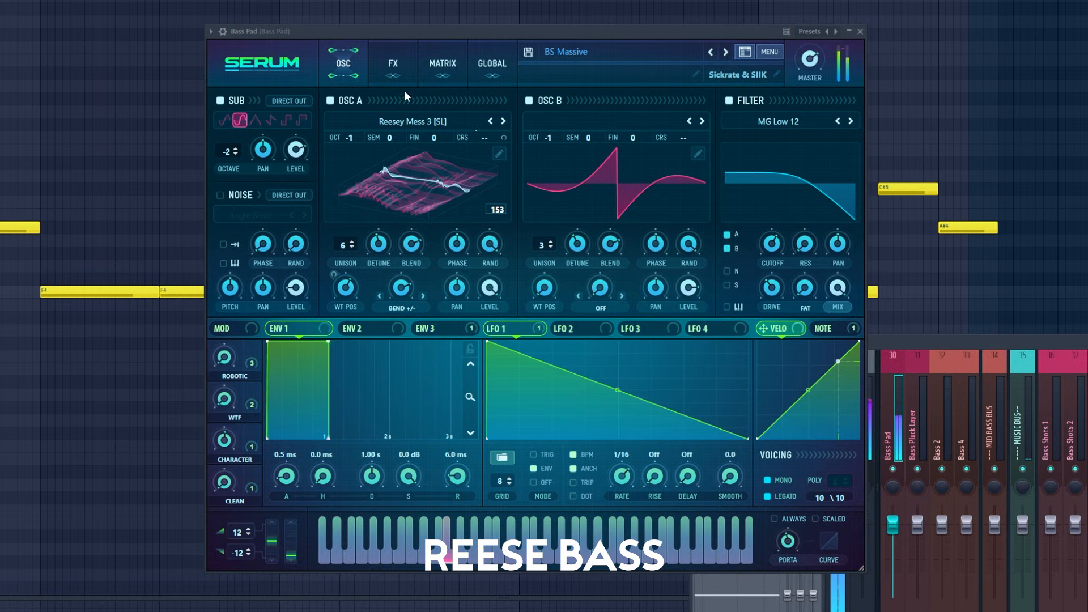
# Review the Bass Pad synth's effects chain and its Pro-Q 4 and Saturn 2 mixer inserts, closing the insert windows
pyautogui.click(402, 64)
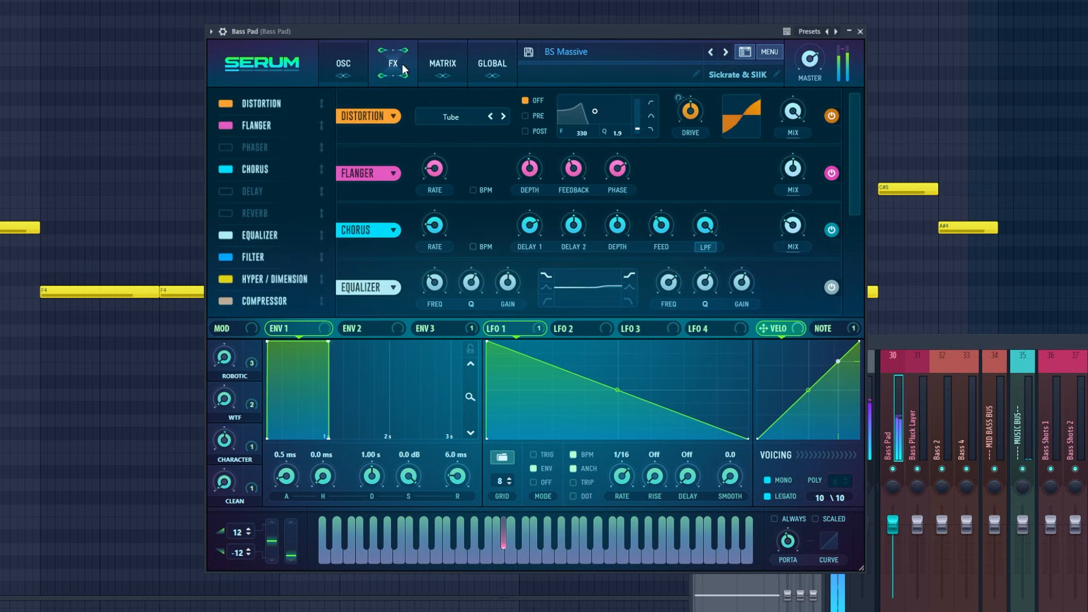
pyautogui.scroll(-1, 400, 194)
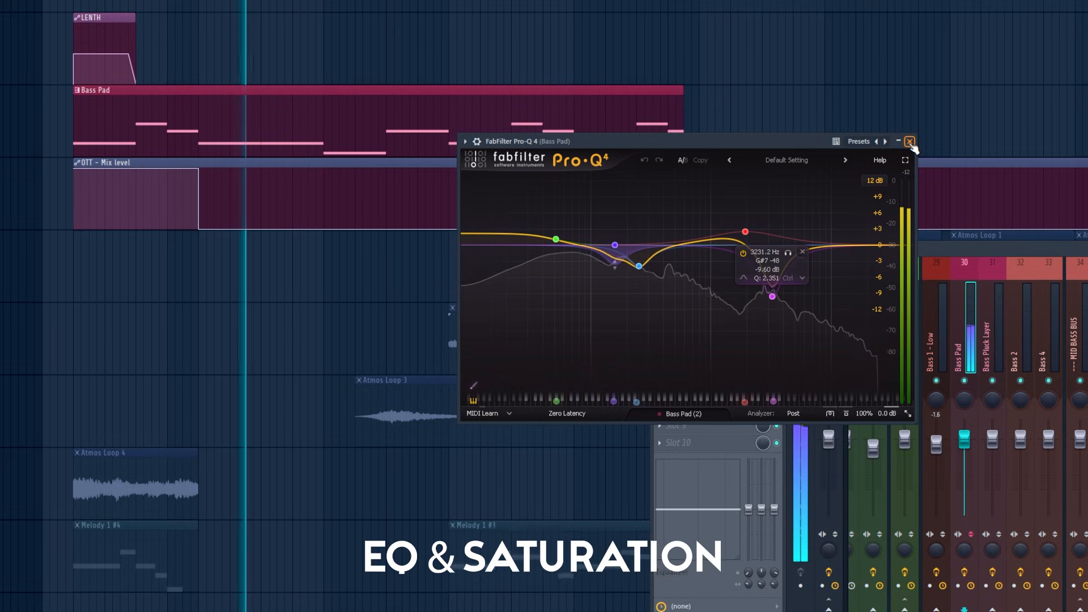
pyautogui.click(910, 141)
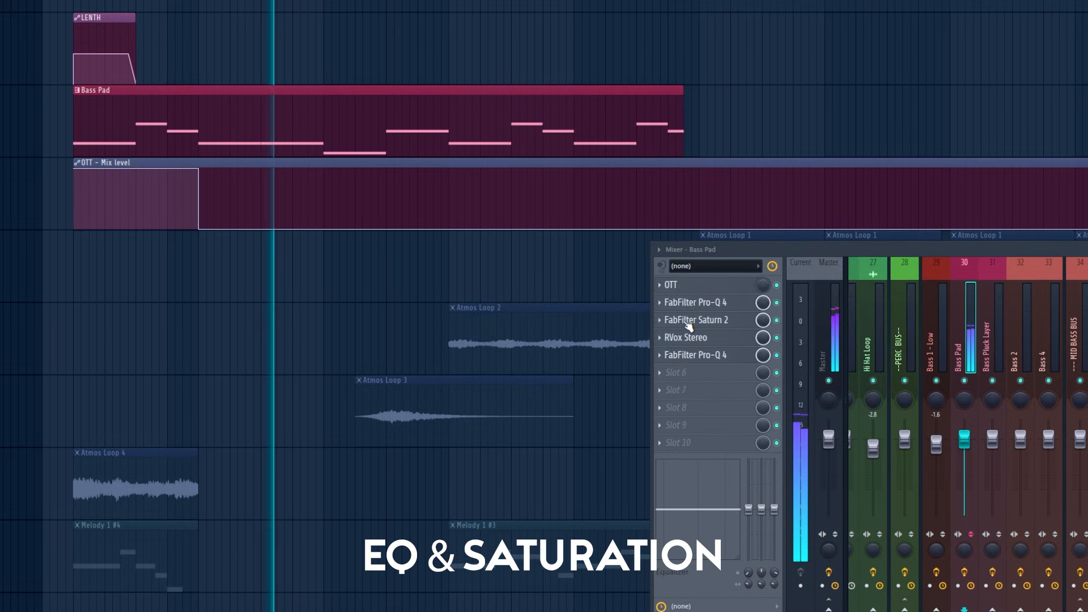
pyautogui.click(687, 322)
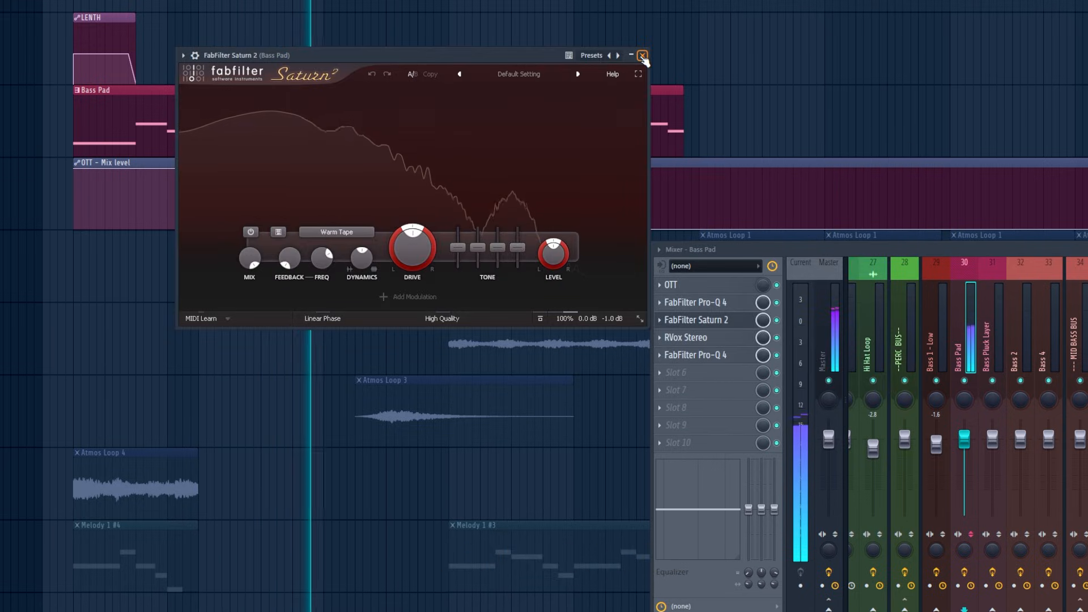
pyautogui.click(642, 56)
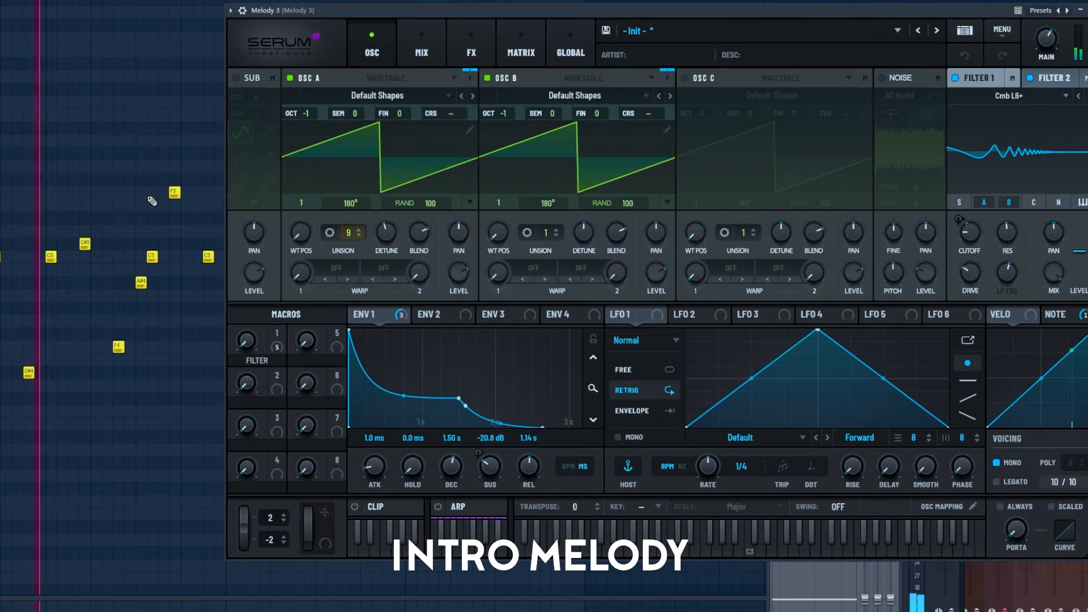
# Show the effects page of the Melody 3 synth
pyautogui.click(472, 49)
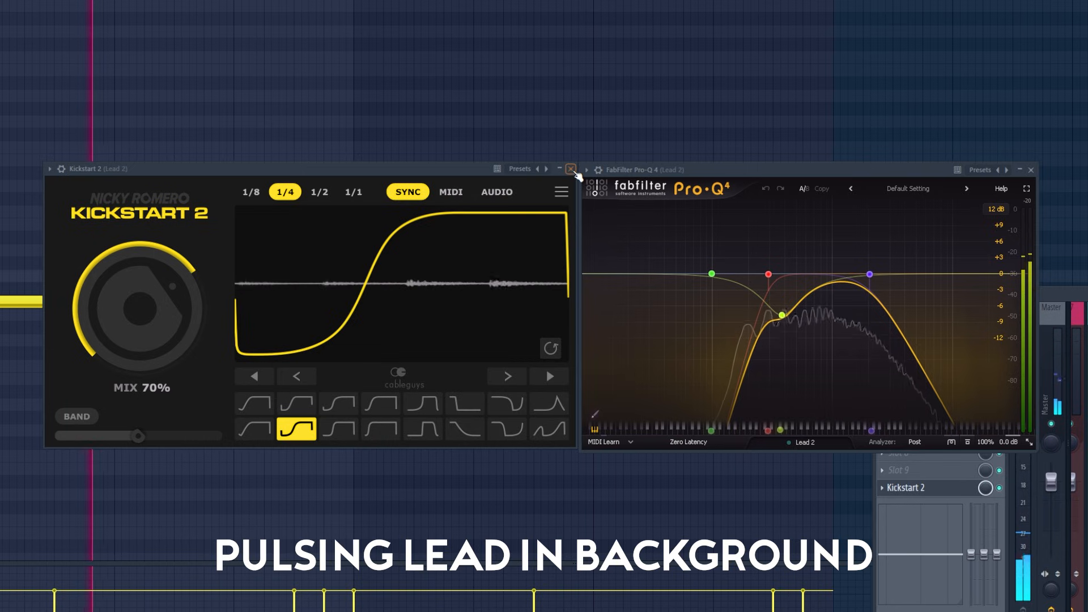
# Close the Kickstart 2 and Pro-Q 4 windows of Lead 2 and minimize its instrument window
pyautogui.click(572, 170)
pyautogui.click(1031, 169)
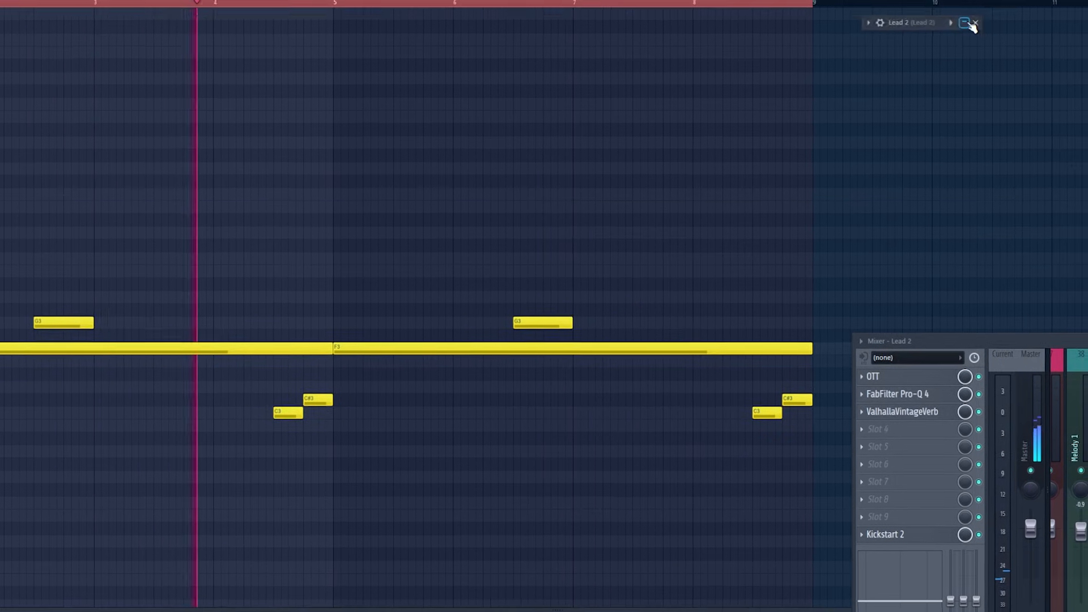
pyautogui.click(965, 23)
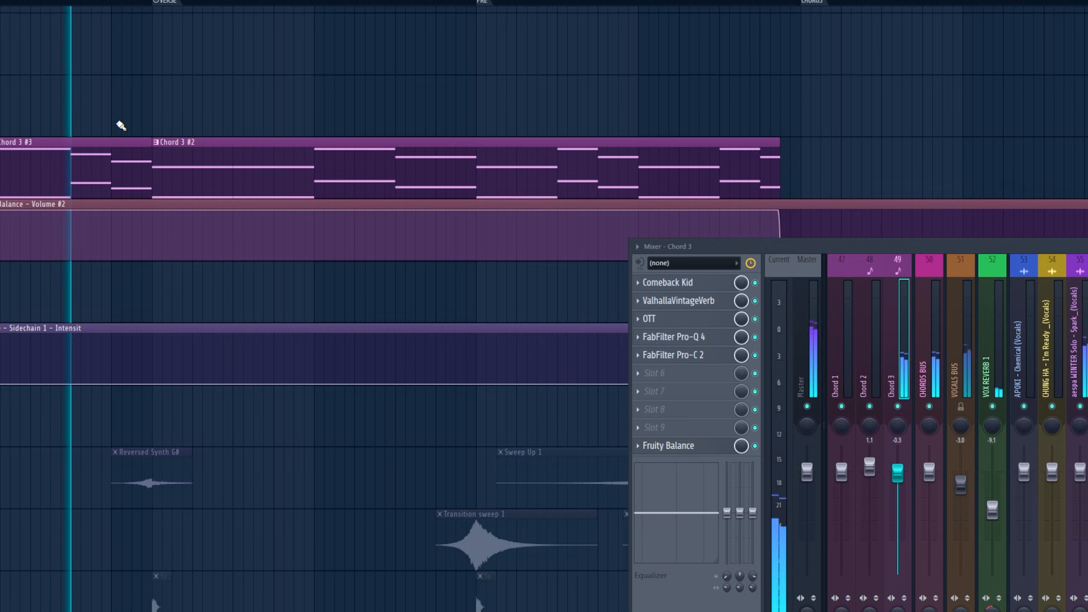
# Examine the Pro-Q 4 equalizer curves on the Chord 3 and Atmos Loop 3 mixer tracks, closing each one
pyautogui.click(690, 339)
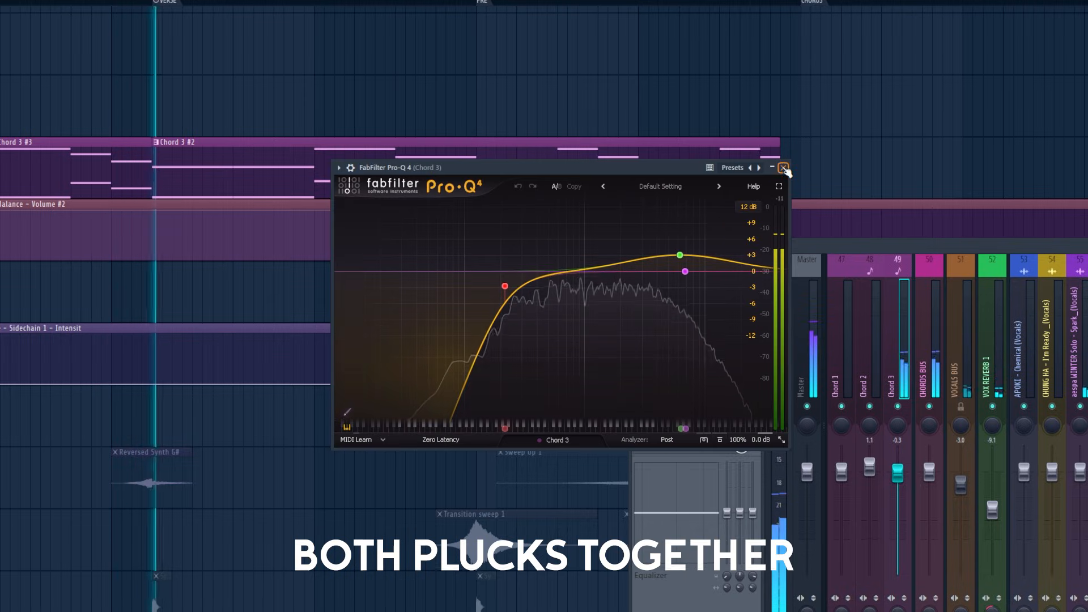
pyautogui.click(783, 168)
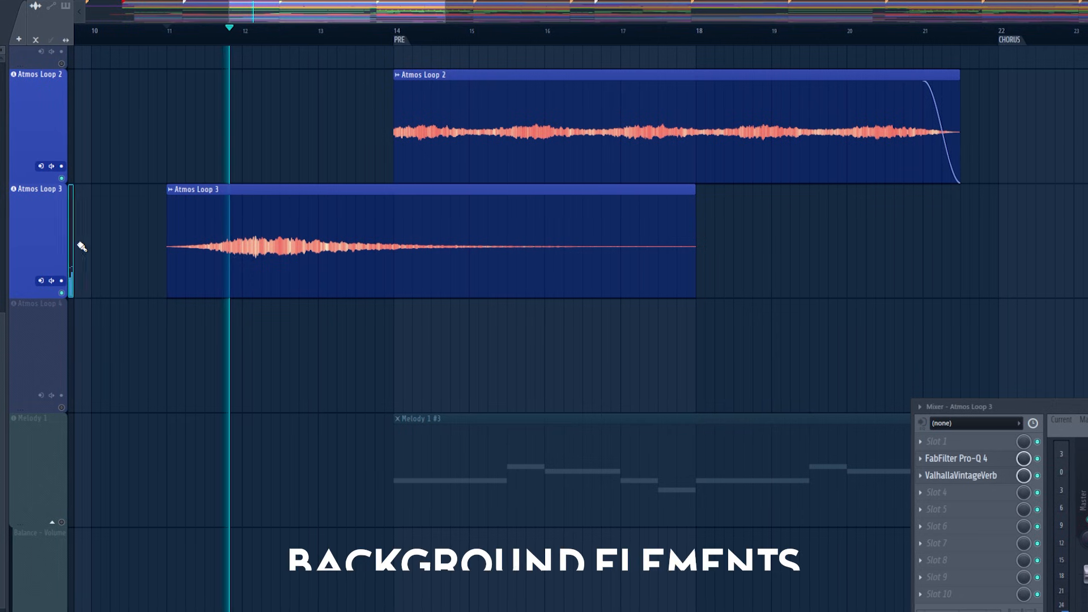
pyautogui.click(986, 460)
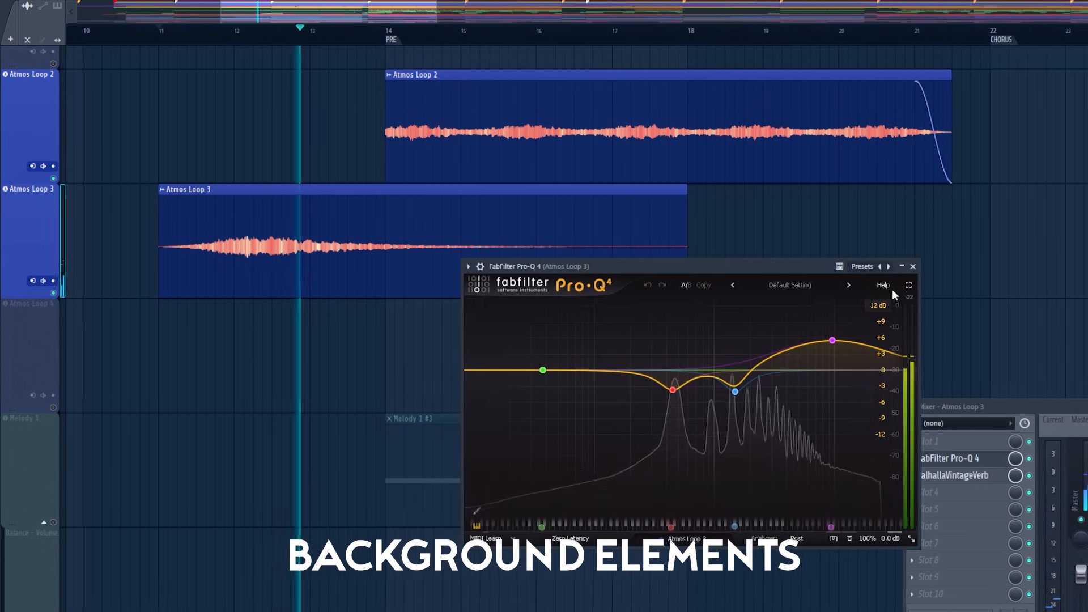
pyautogui.click(913, 267)
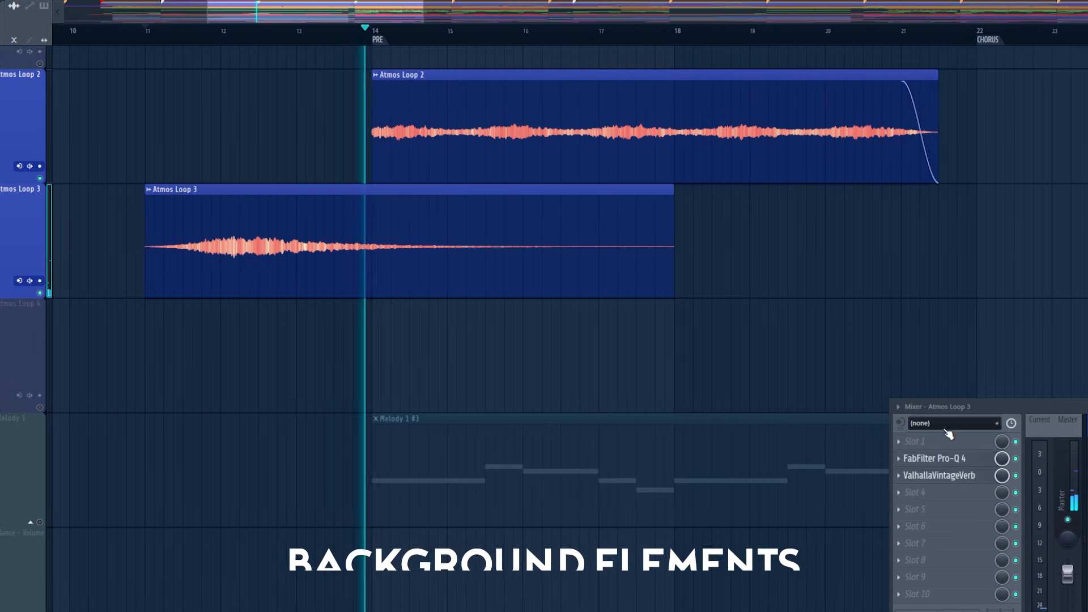
# Inspect the ShaperBox 3 flanger on Atmos Loop 2 and close the Kickstart 2 window of Atmos Loop 4
pyautogui.click(36, 127)
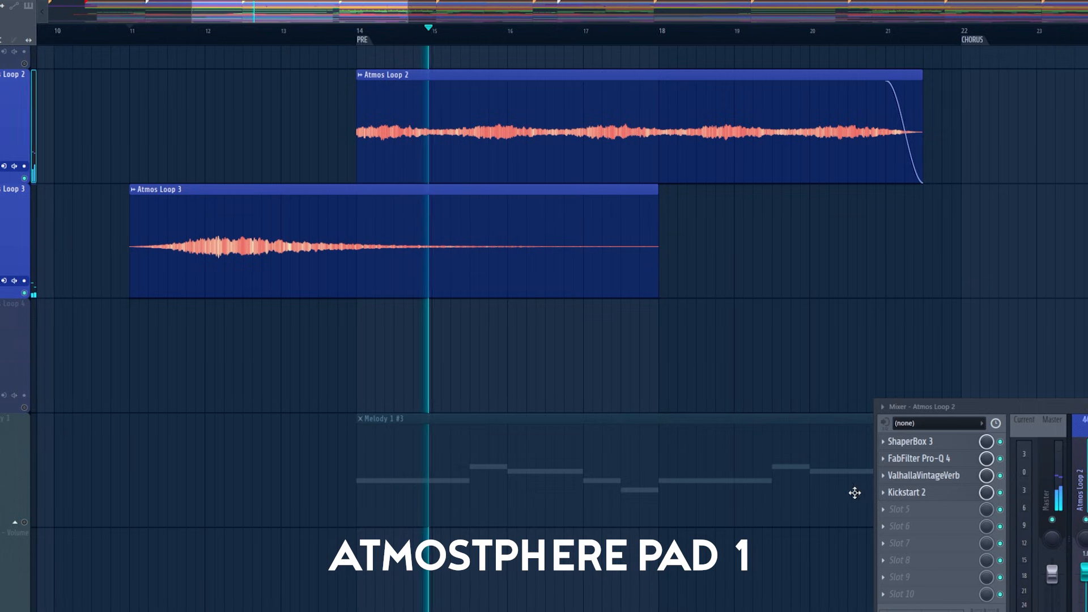
pyautogui.click(932, 441)
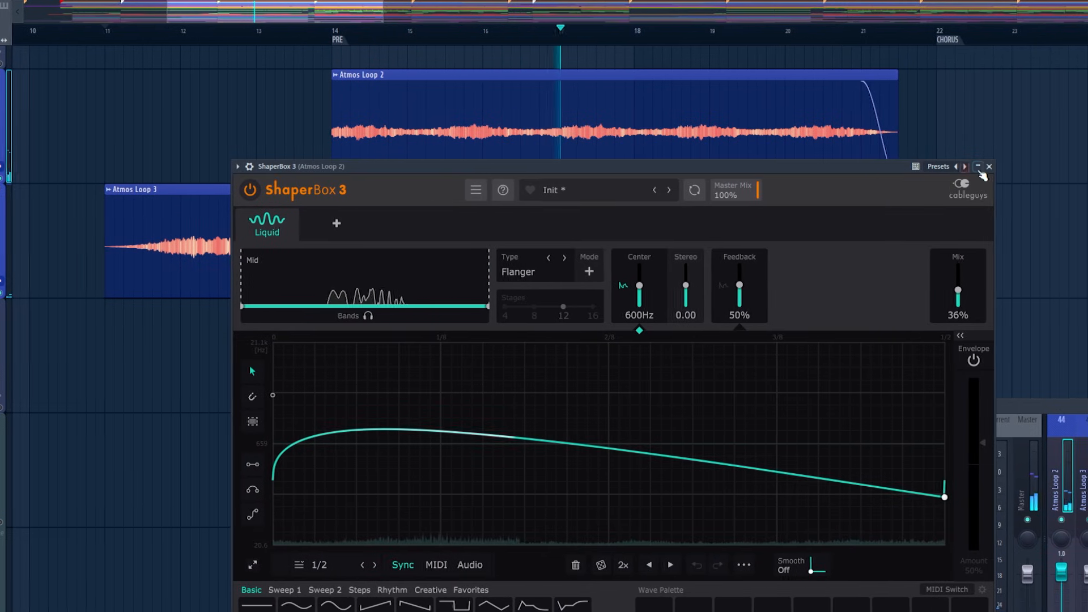
pyautogui.click(993, 166)
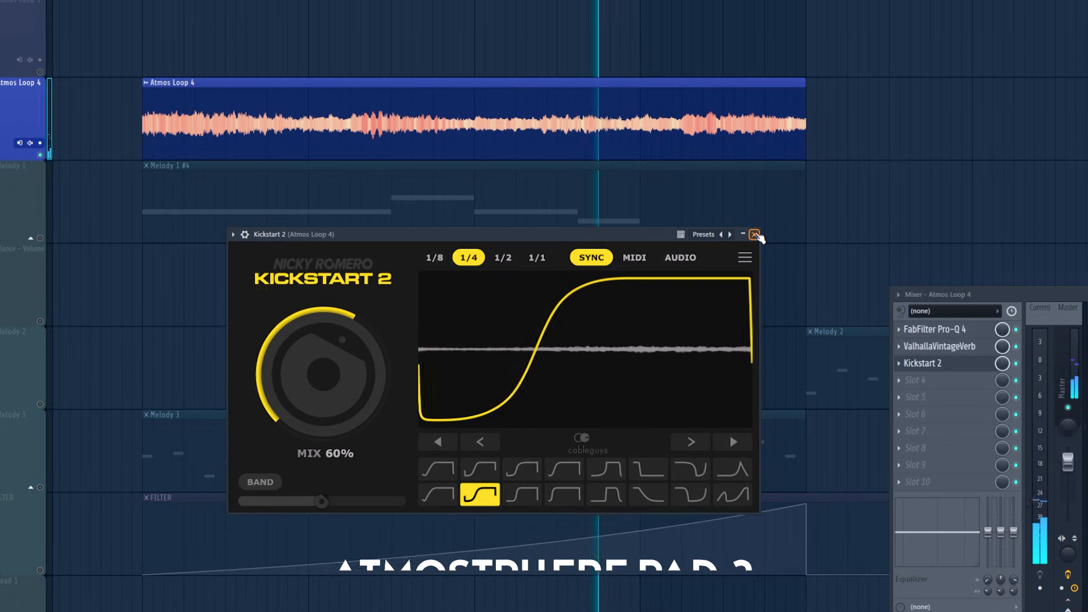
pyautogui.click(751, 235)
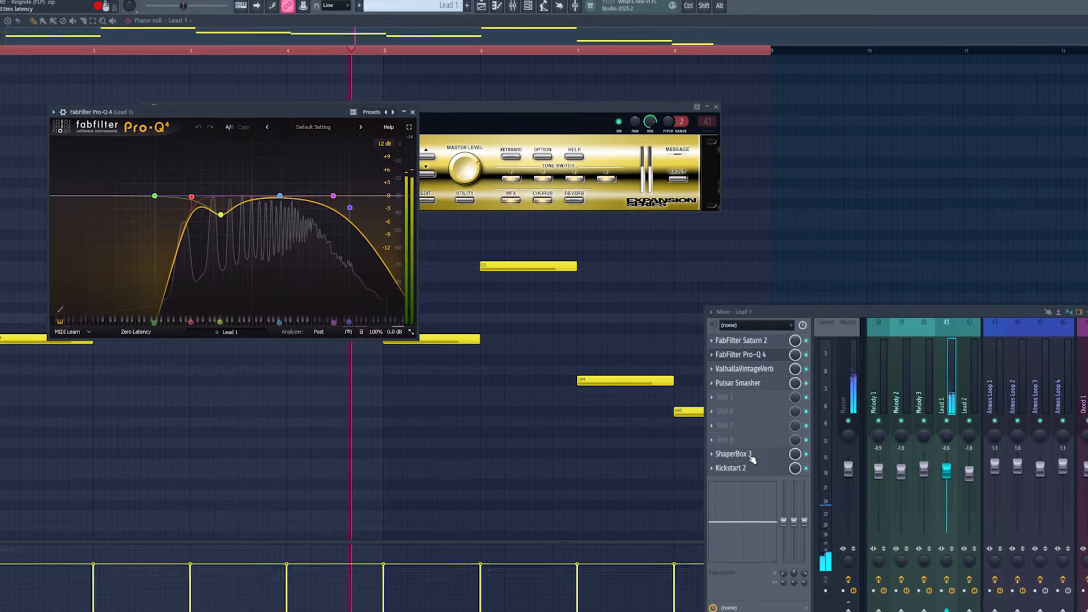
# Inspect the ShaperBox 3 volume shape and the Kickstart 2 sidechain curve on the Lead 1 mixer track, closing both
pyautogui.click(737, 455)
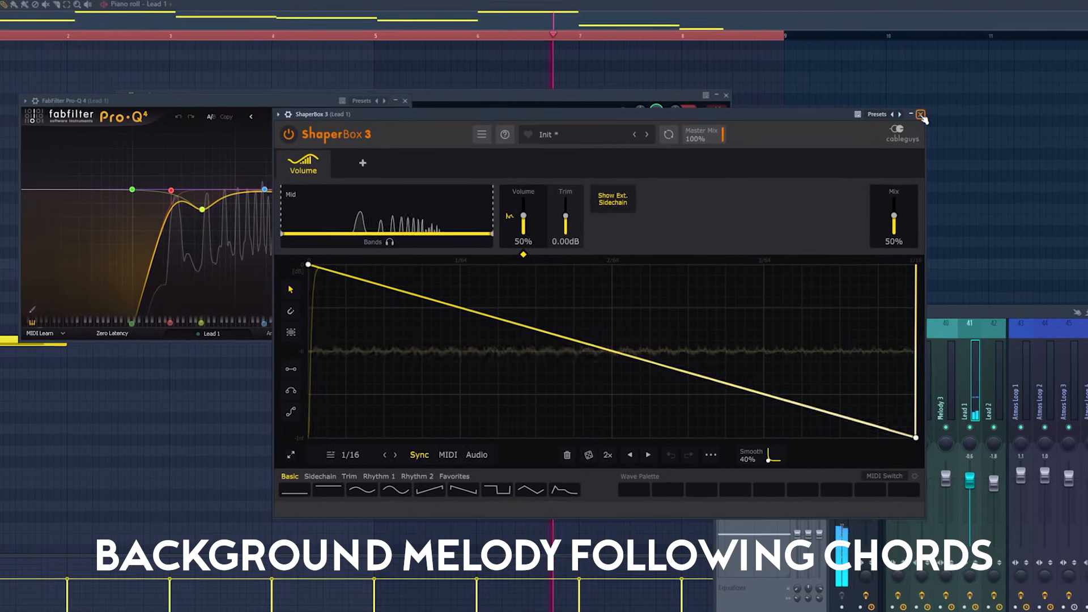
pyautogui.click(920, 114)
pyautogui.click(741, 477)
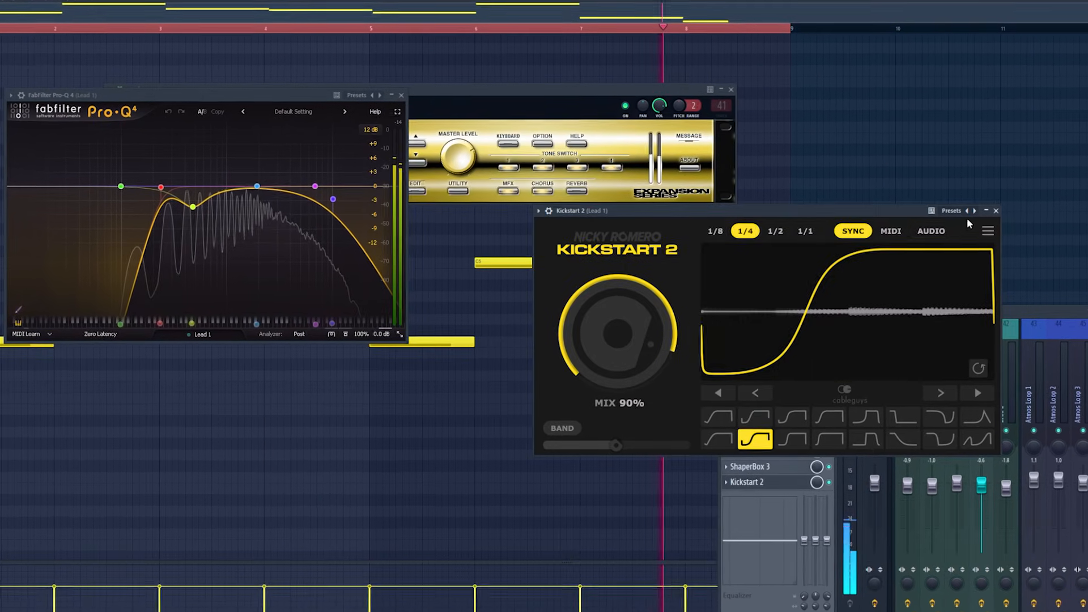
pyautogui.click(995, 210)
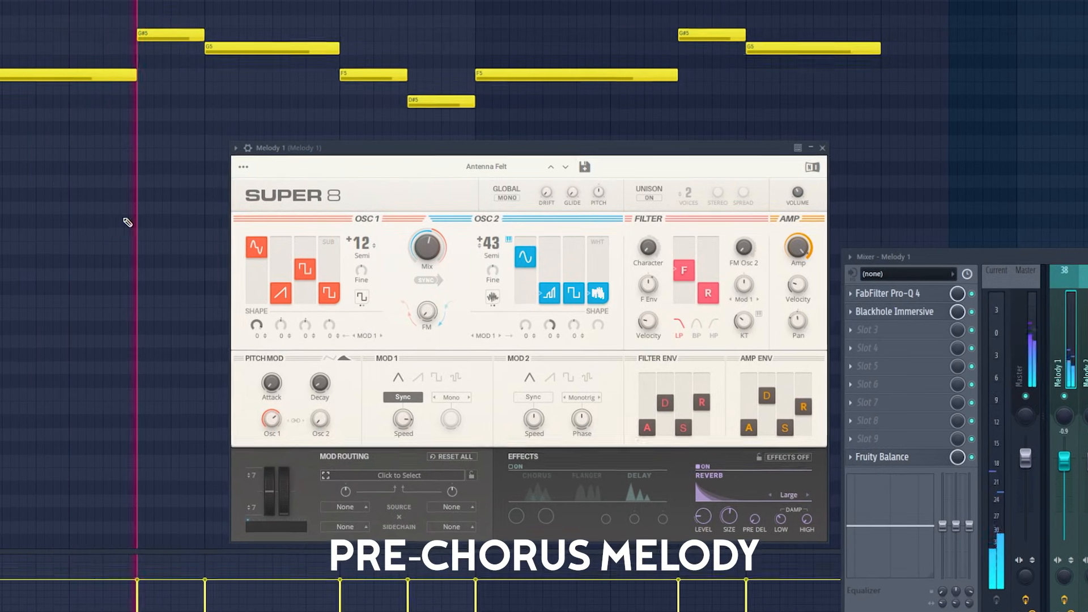
# Inspect the Blackhole Immersive reverb settings on the Melody 1 mixer track and close the plugin
pyautogui.click(905, 315)
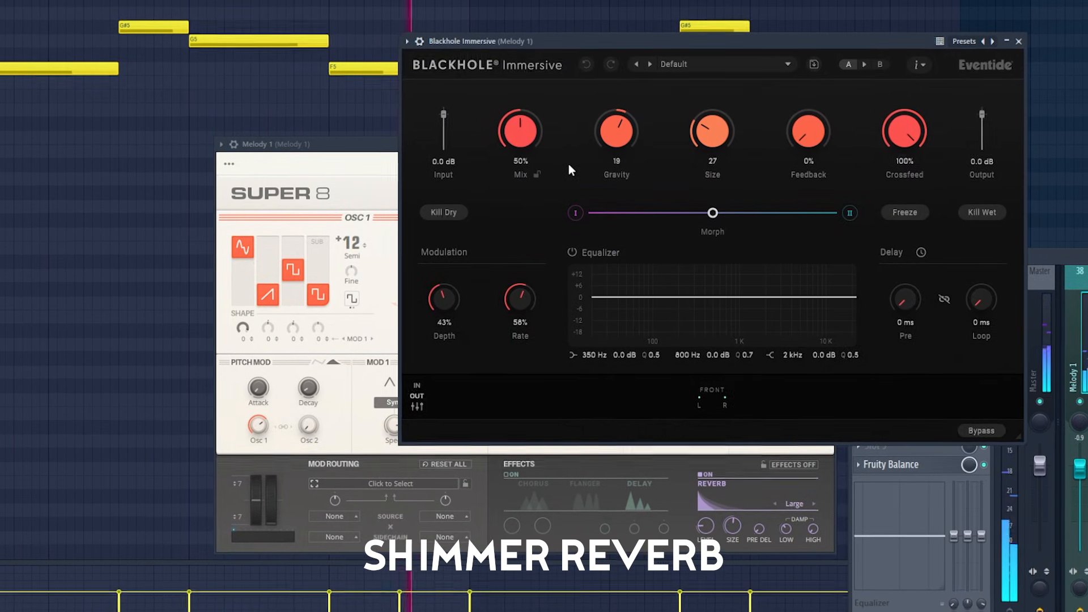
pyautogui.click(1026, 39)
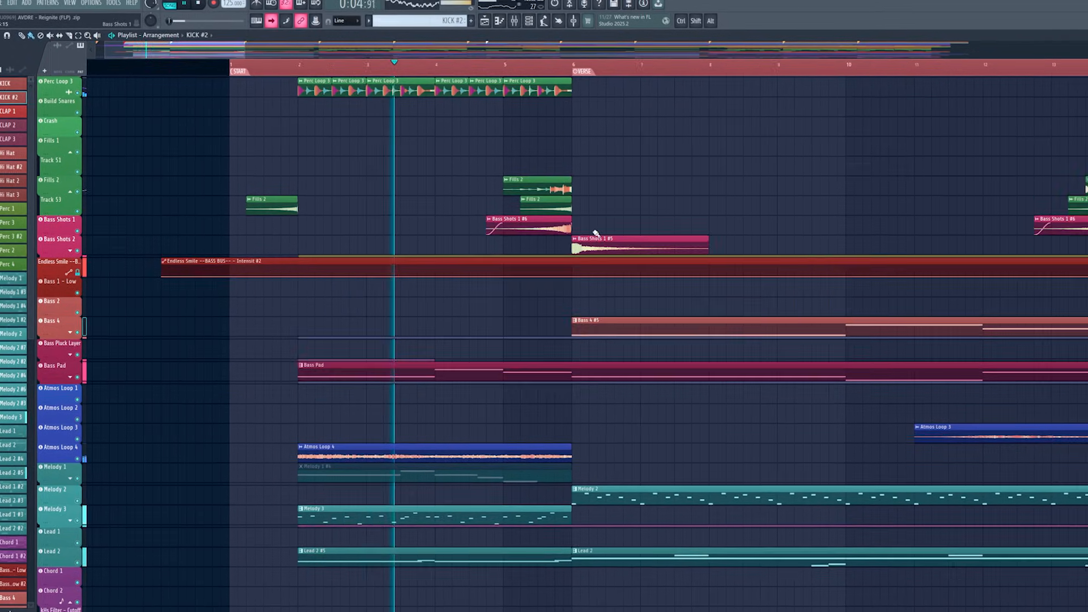
# Examine the drum, bass, atmosphere, melody, chord and transition layers of the intro, verse and pre-chorus up to the chorus
pyautogui.scroll(-5, 476, 294)
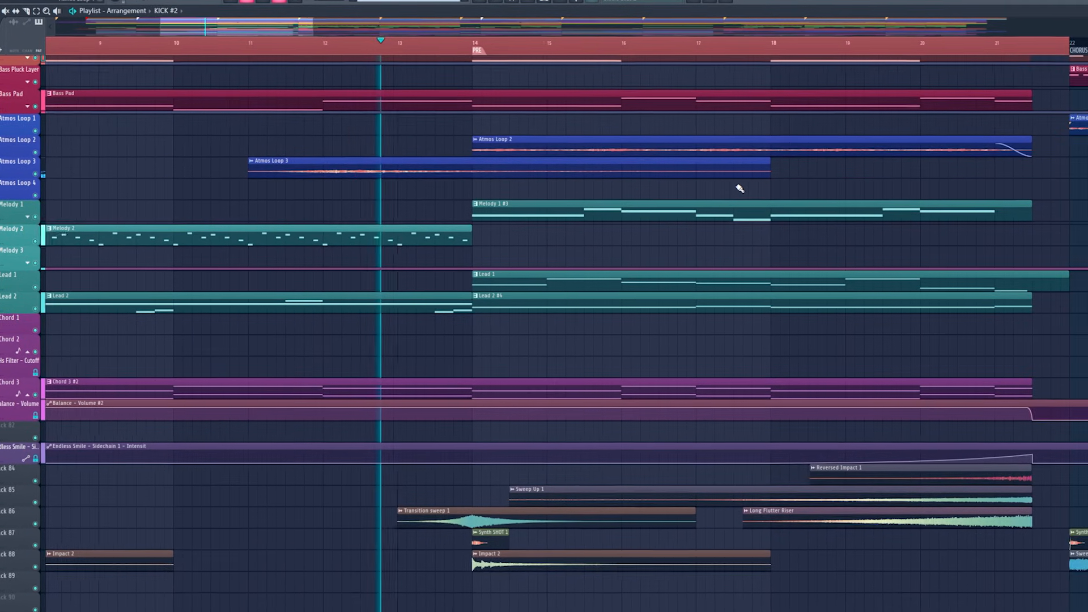
pyautogui.scroll(10, 741, 188)
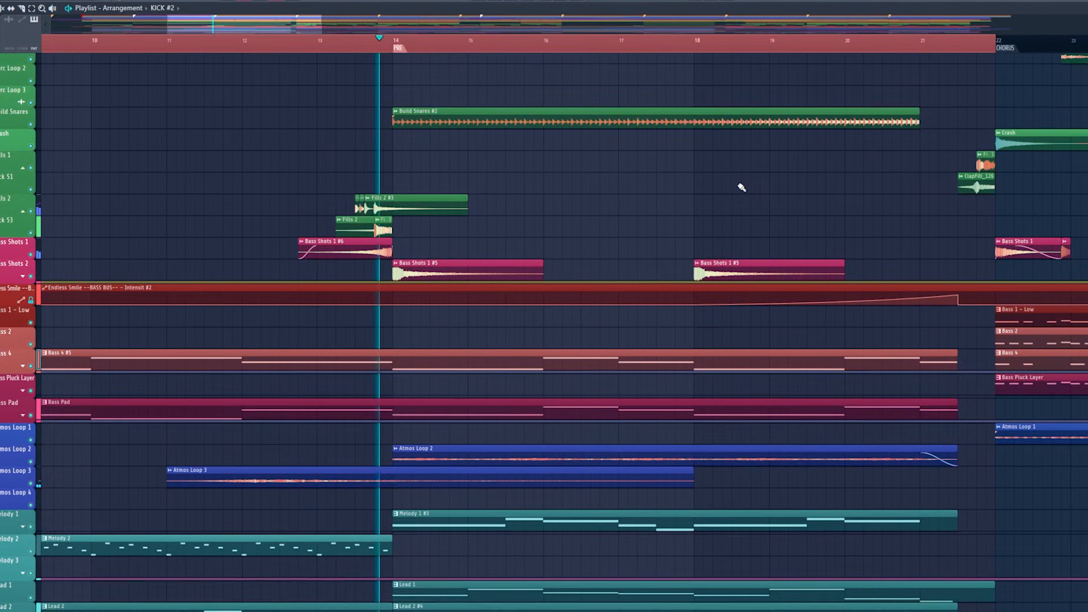
pyautogui.scroll(-3, 742, 186)
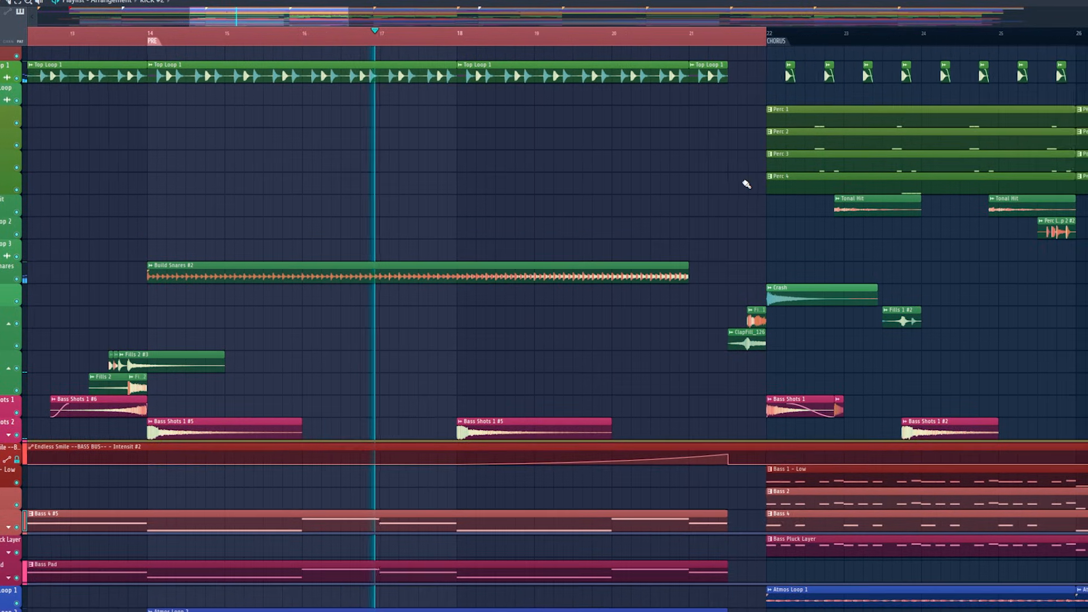
pyautogui.scroll(-10, 747, 183)
pyautogui.scroll(-4, 748, 182)
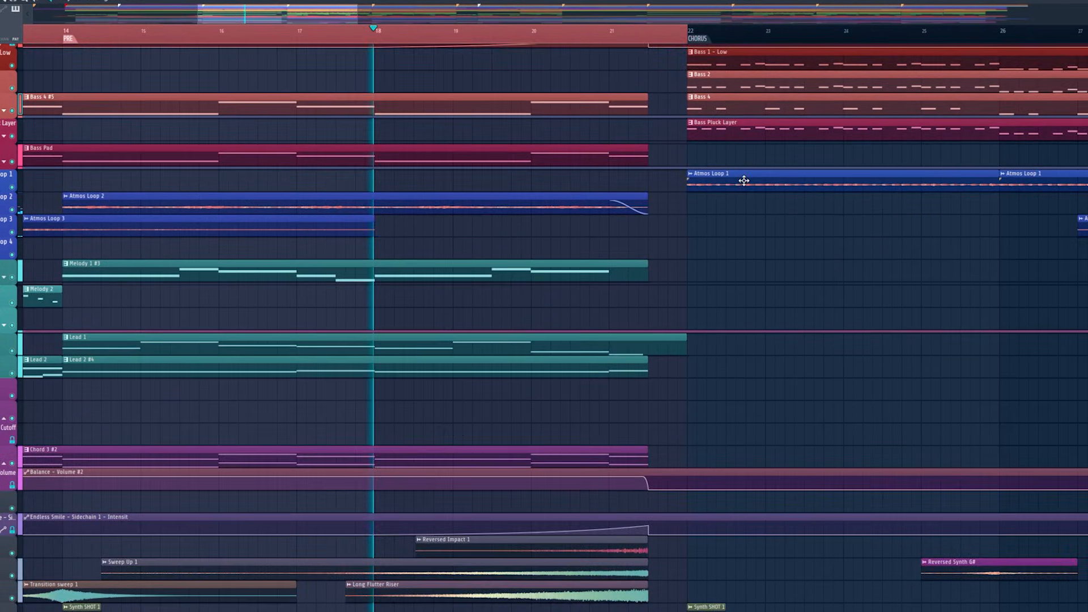
pyautogui.scroll(-3, 747, 181)
pyautogui.scroll(3, 747, 181)
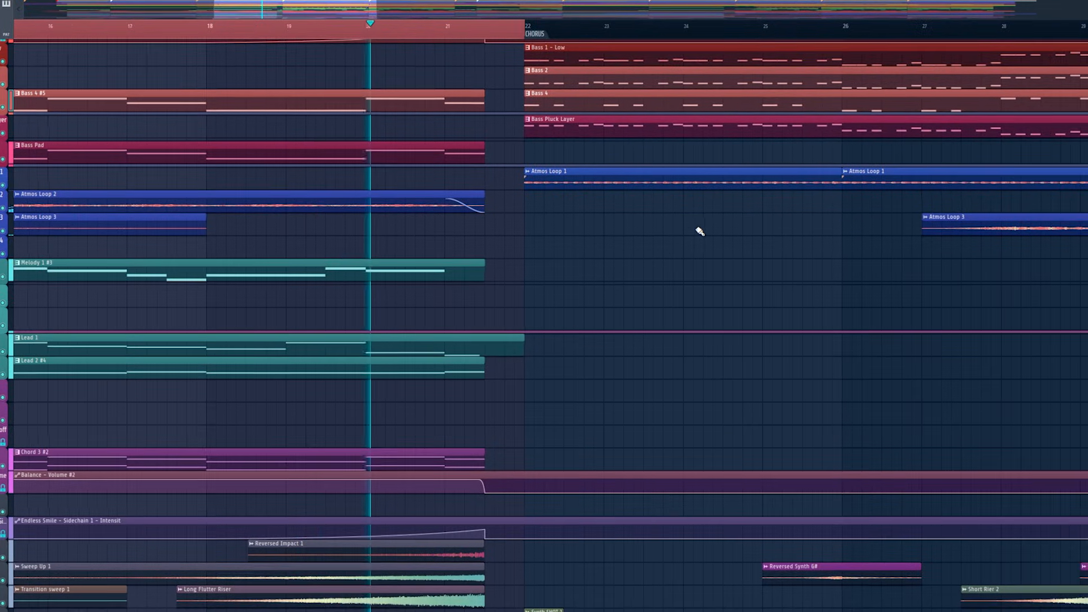
pyautogui.scroll(10, 527, 278)
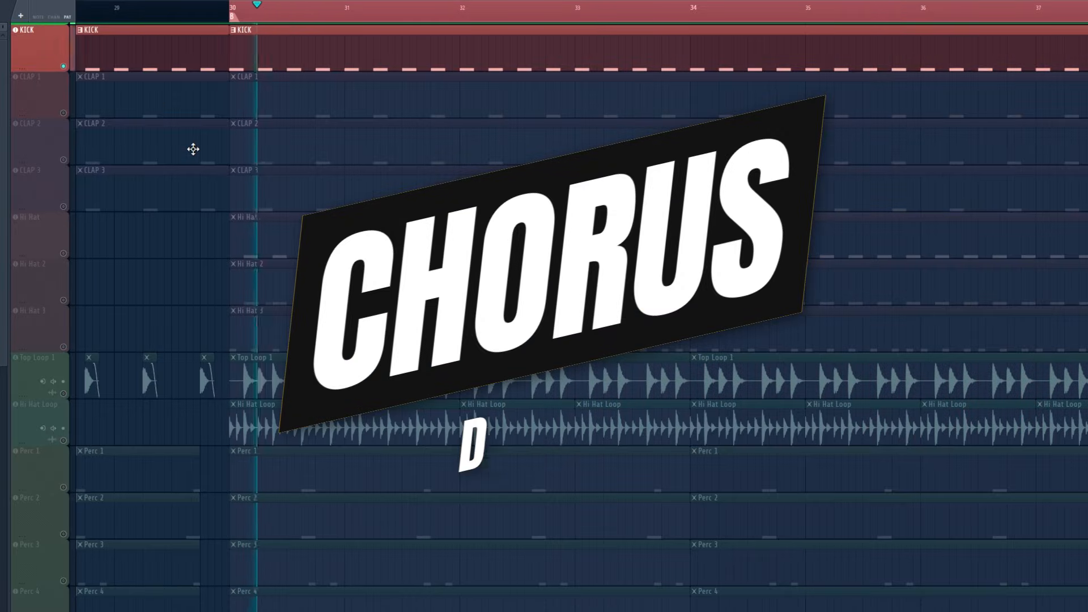
# Solo the CLAP 1, CLAP 2 and CLAP 3 tracks one after another to audition the chorus clap layers
pyautogui.click(49, 103)
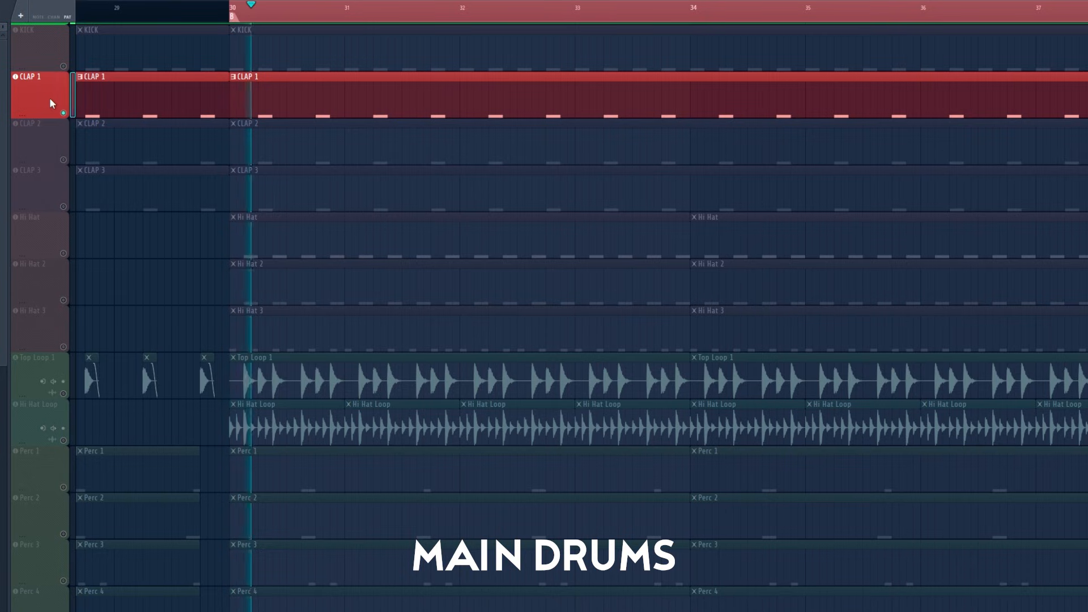
pyautogui.click(65, 161)
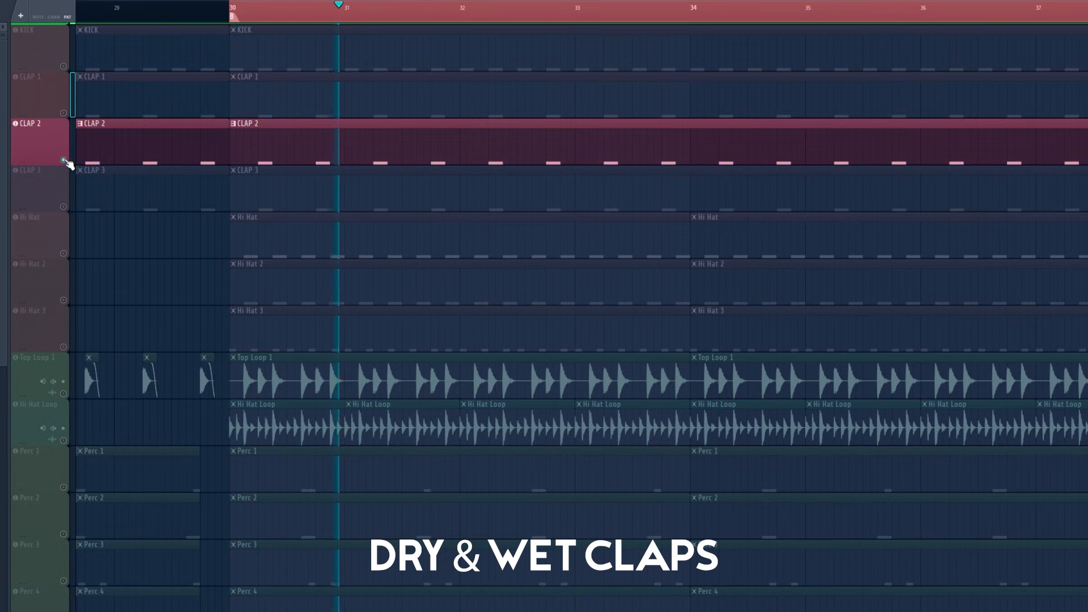
pyautogui.click(64, 208)
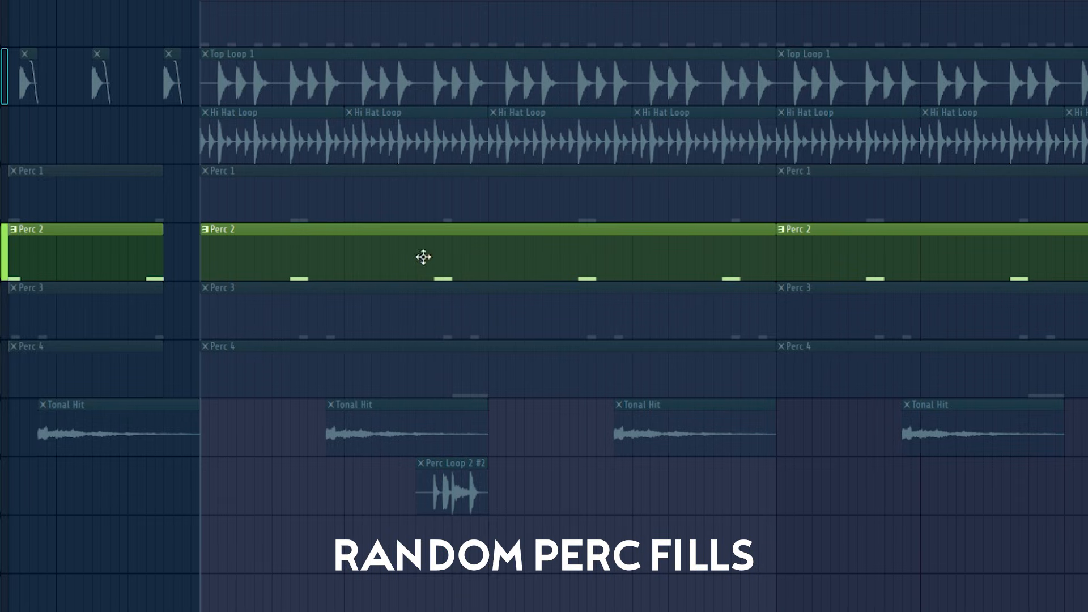
# Solo the Perc 4 track to audition its percussion fill in the chorus
pyautogui.click(22, 350)
pyautogui.press('space')
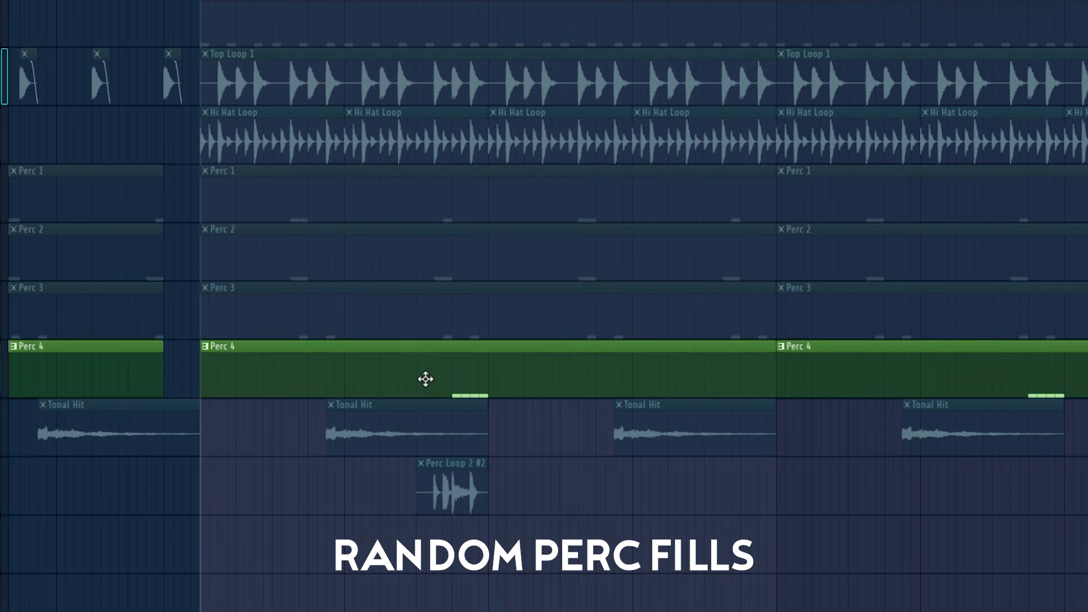
# Preview the Tonal Hit clip in the chorus below the Perc 4 track
pyautogui.click(412, 376)
pyautogui.click(282, 325)
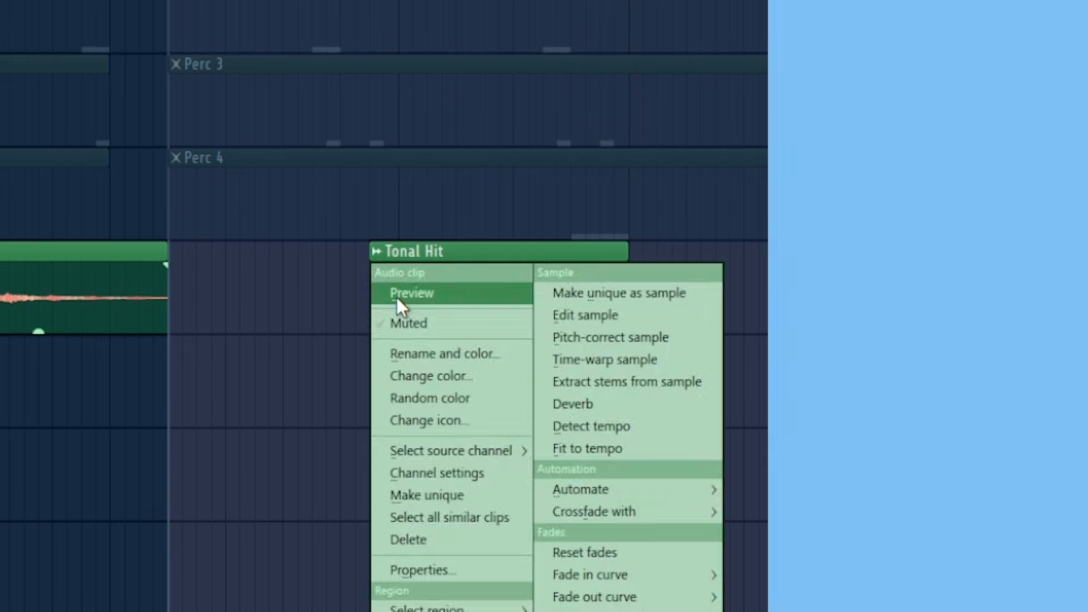
pyautogui.click(397, 296)
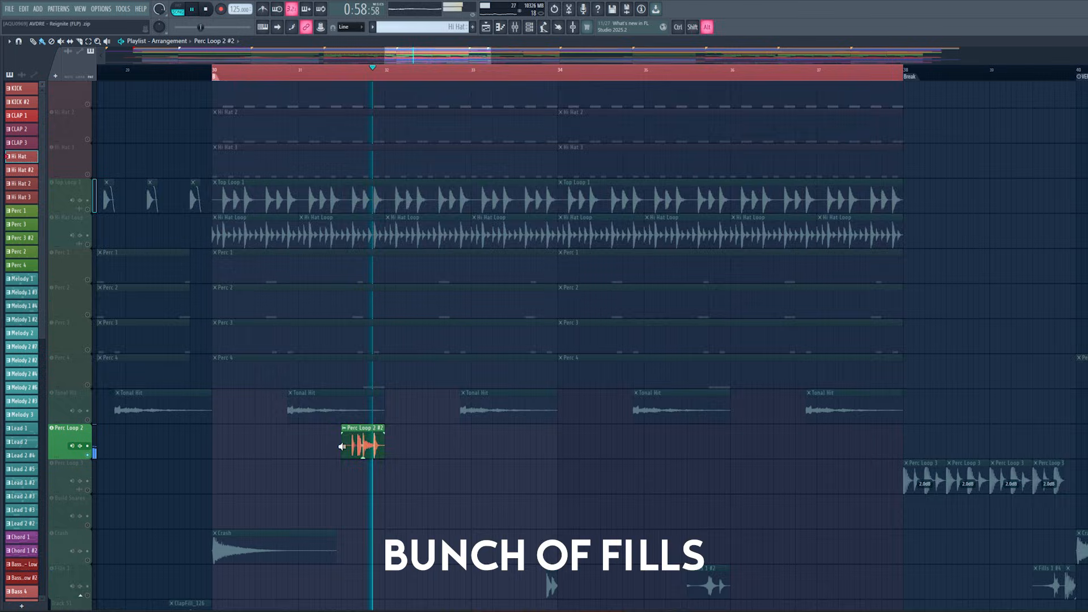
# Preview the fill clips Fills 1 #2 and Fills 2 #3, along with the Bass Shots 1 #5 clip
pyautogui.rightClick(149, 386)
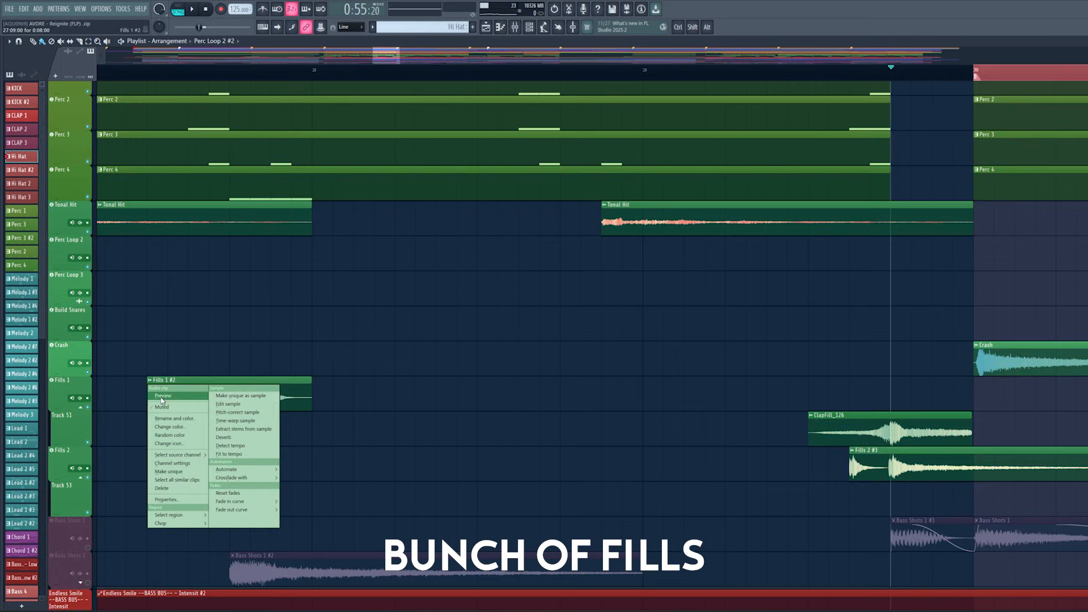
pyautogui.click(163, 396)
pyautogui.rightClick(414, 404)
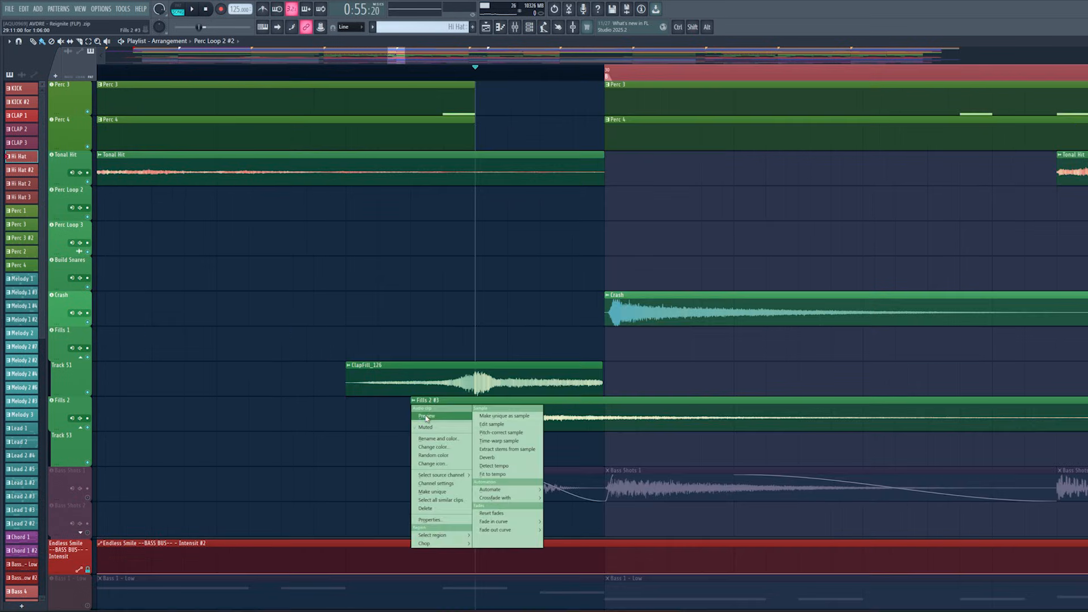
pyautogui.click(426, 418)
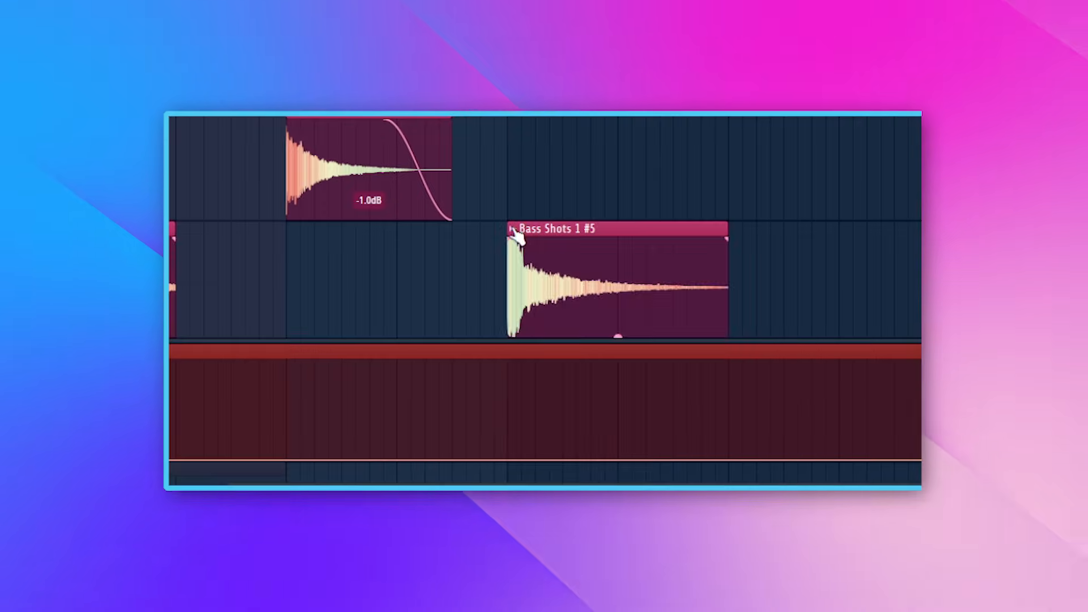
pyautogui.click(512, 228)
pyautogui.click(535, 261)
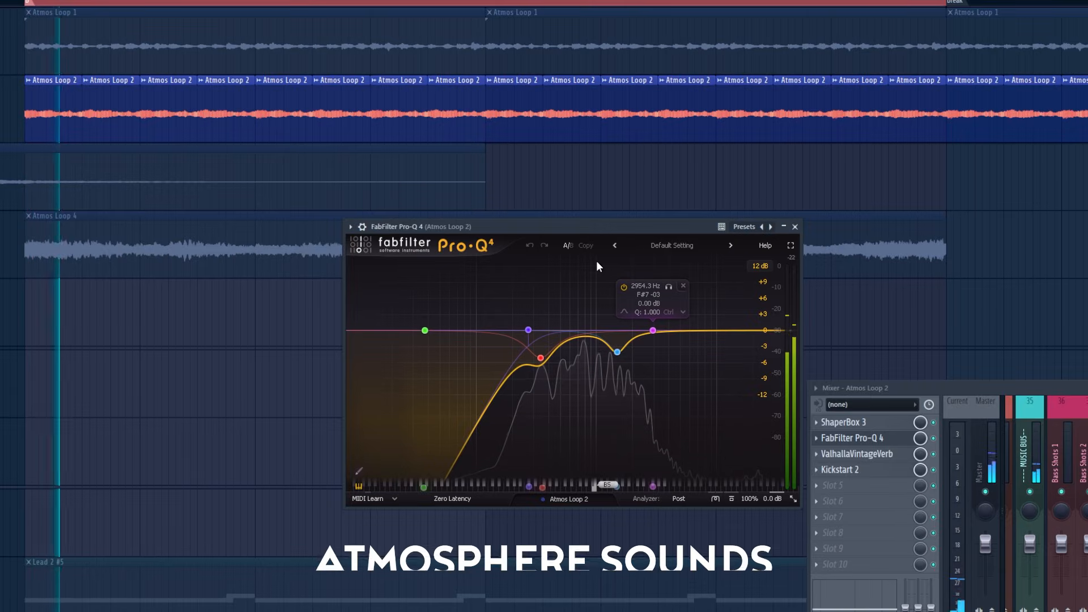
# Close the Atmos Loop 2 equalizer and examine the atmosphere, fill and bass shot layers through the chorus and break
pyautogui.click(796, 227)
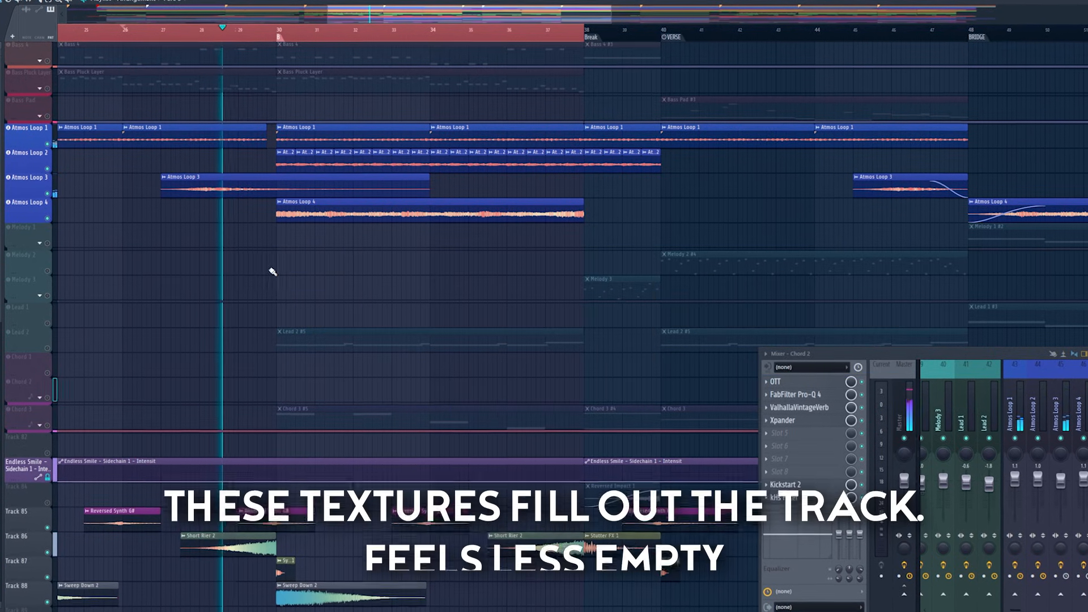
pyautogui.scroll(2, 346, 266)
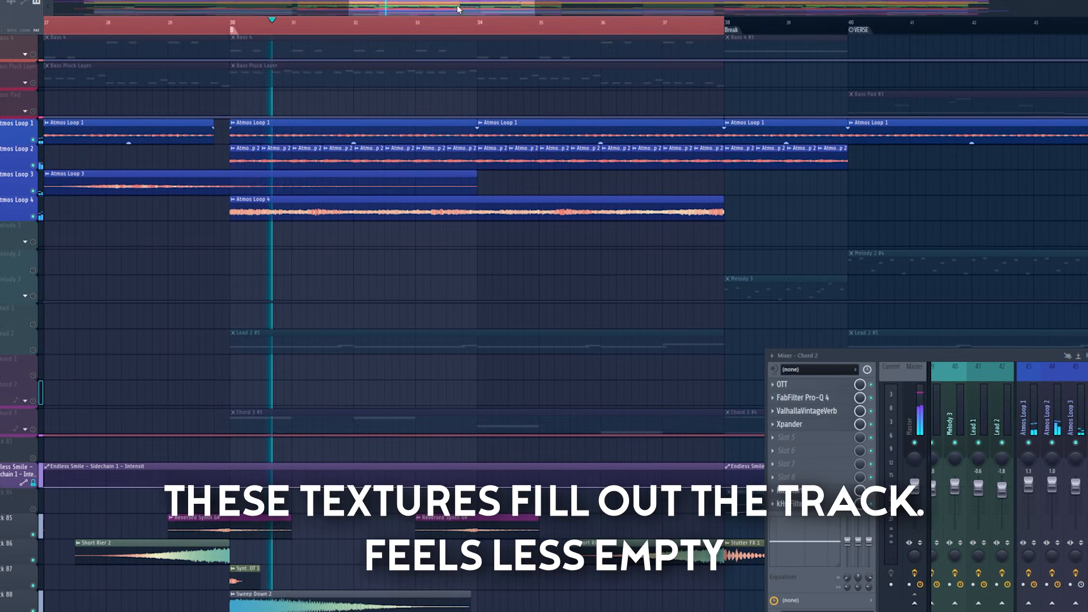
pyautogui.scroll(6, 718, 221)
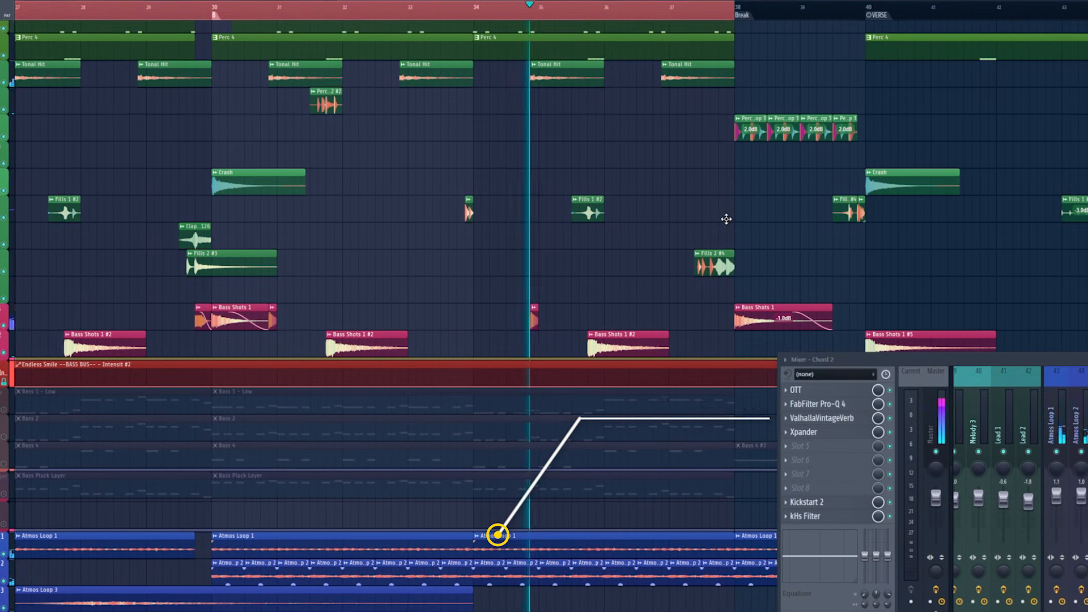
pyautogui.scroll(2, 828, 217)
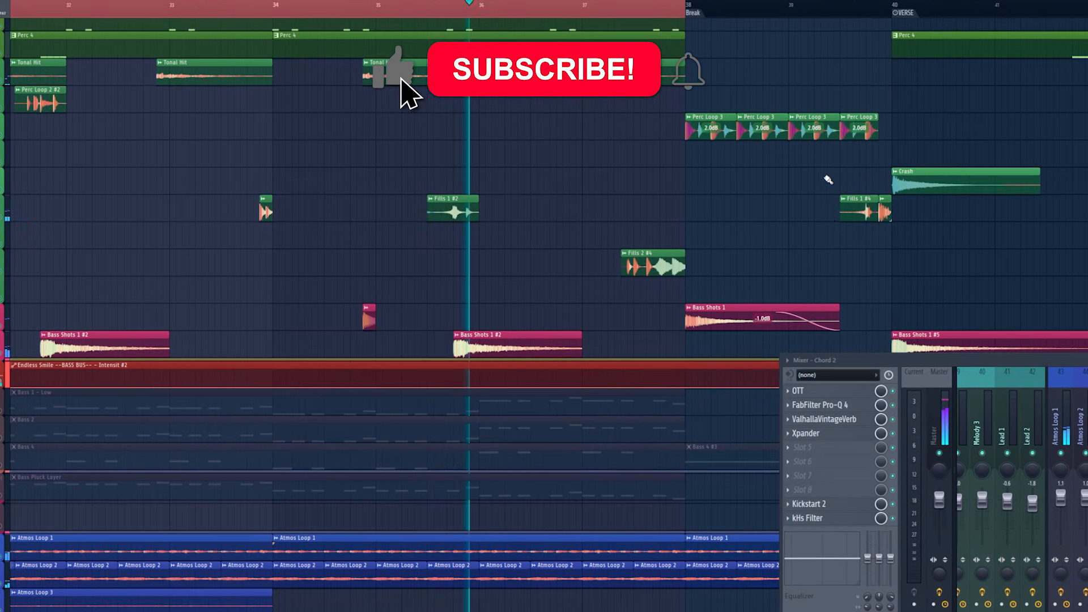
pyautogui.keyDown('ctrl'); pyautogui.keyDown('shift'); pyautogui.click(895, 10); pyautogui.keyUp('shift'); pyautogui.keyUp('ctrl')
pyautogui.scroll(2, 891, 72)
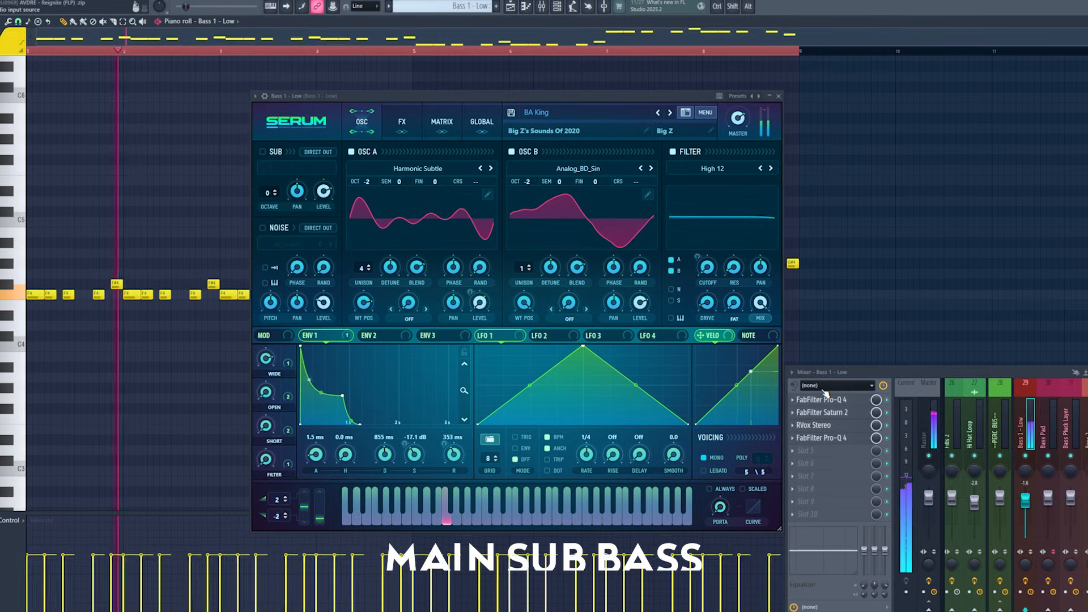
# Inspect both FabFilter Pro-Q 4 equalizers and Saturn 2 on Bass 1 - Low, close them and view the Serum synth's effects
pyautogui.click(828, 404)
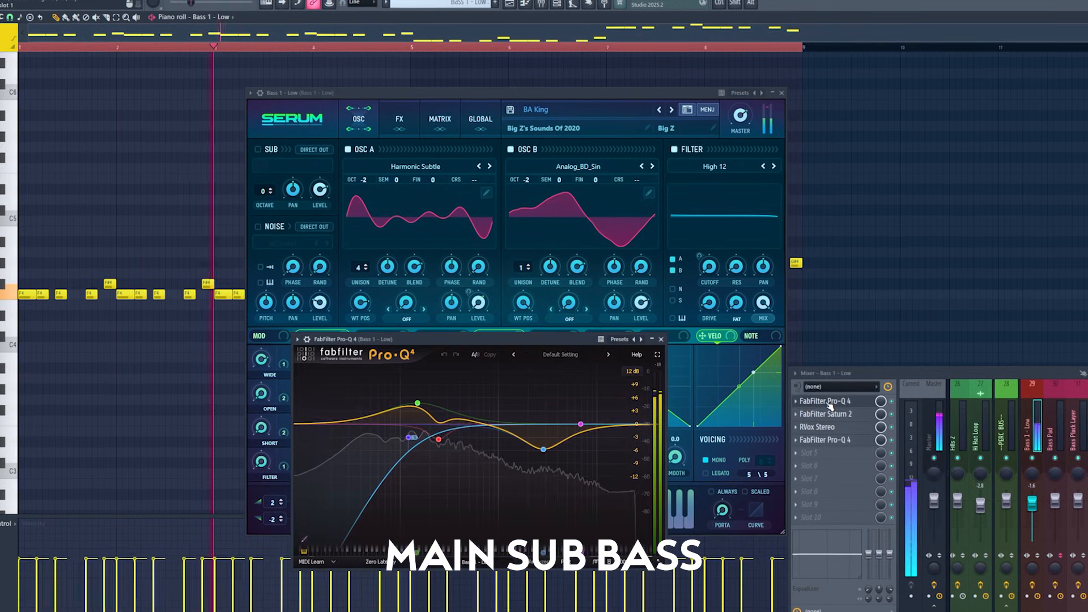
pyautogui.click(834, 416)
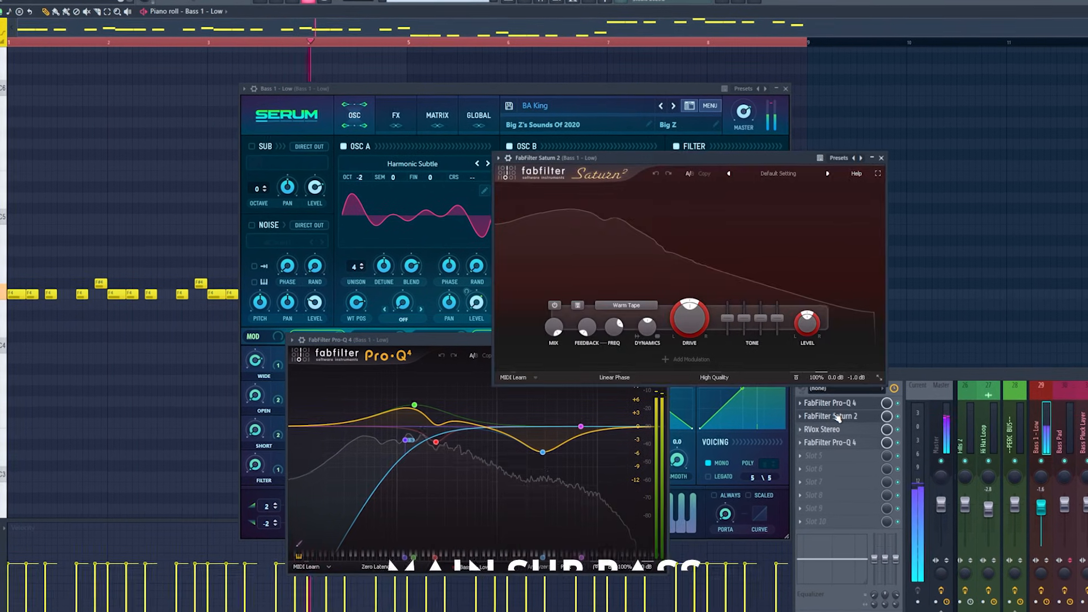
pyautogui.click(837, 444)
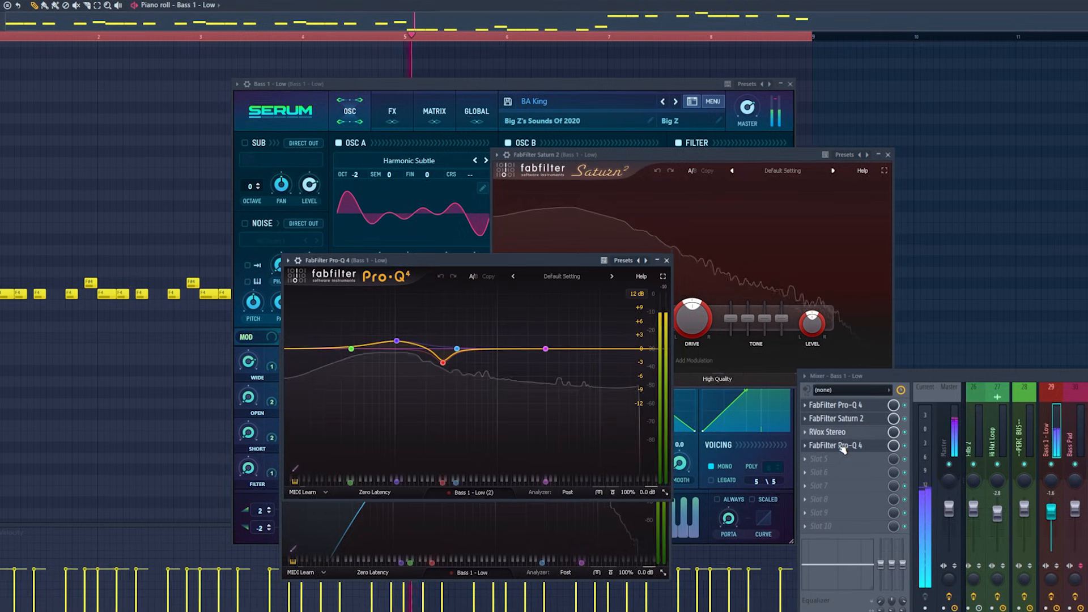
pyautogui.click(658, 259)
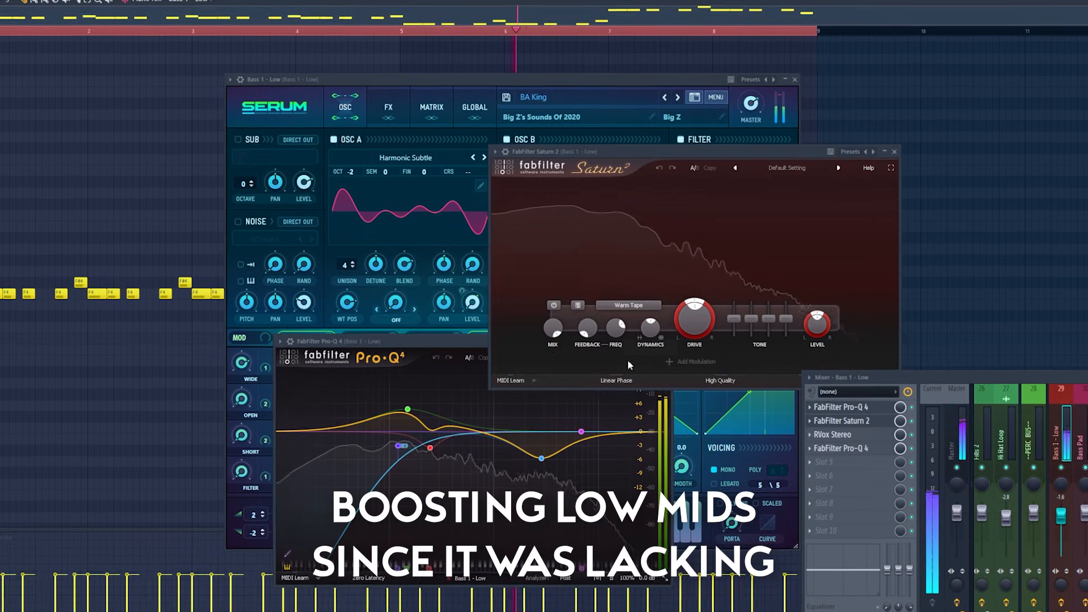
pyautogui.click(668, 342)
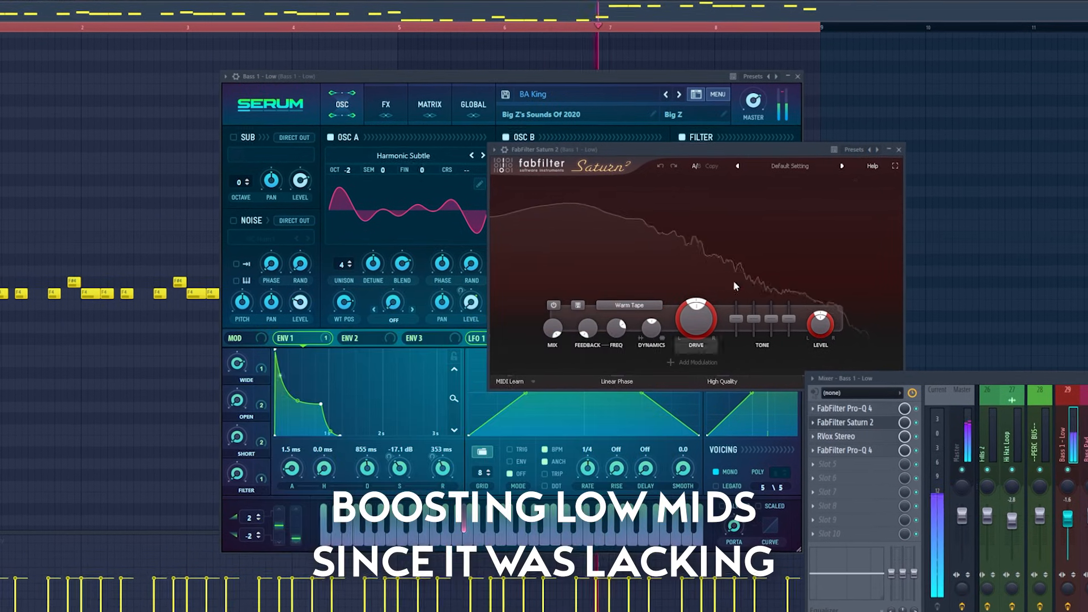
pyautogui.click(897, 151)
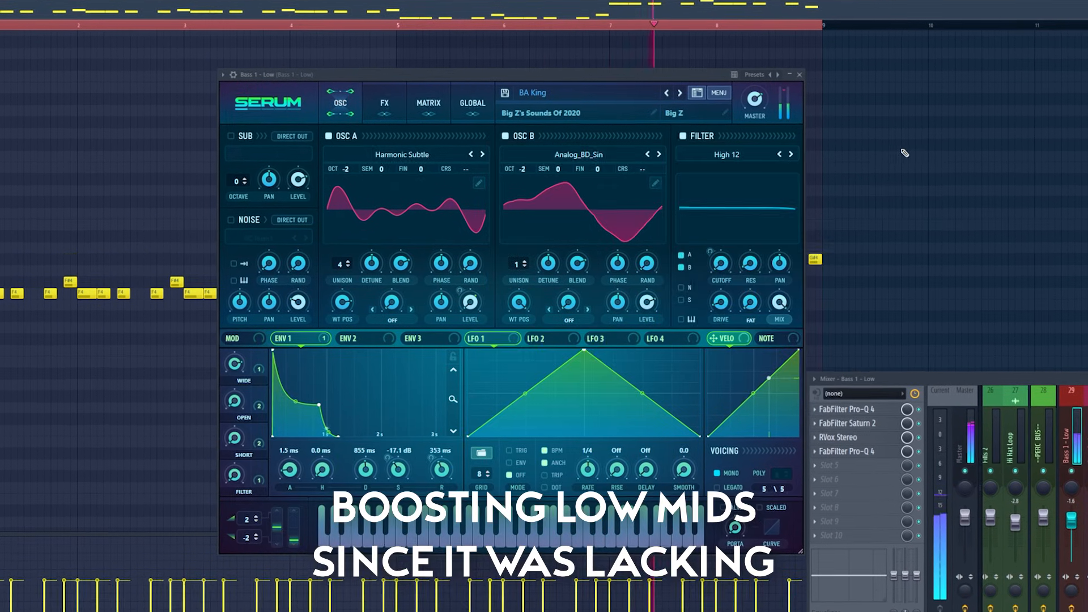
pyautogui.click(394, 101)
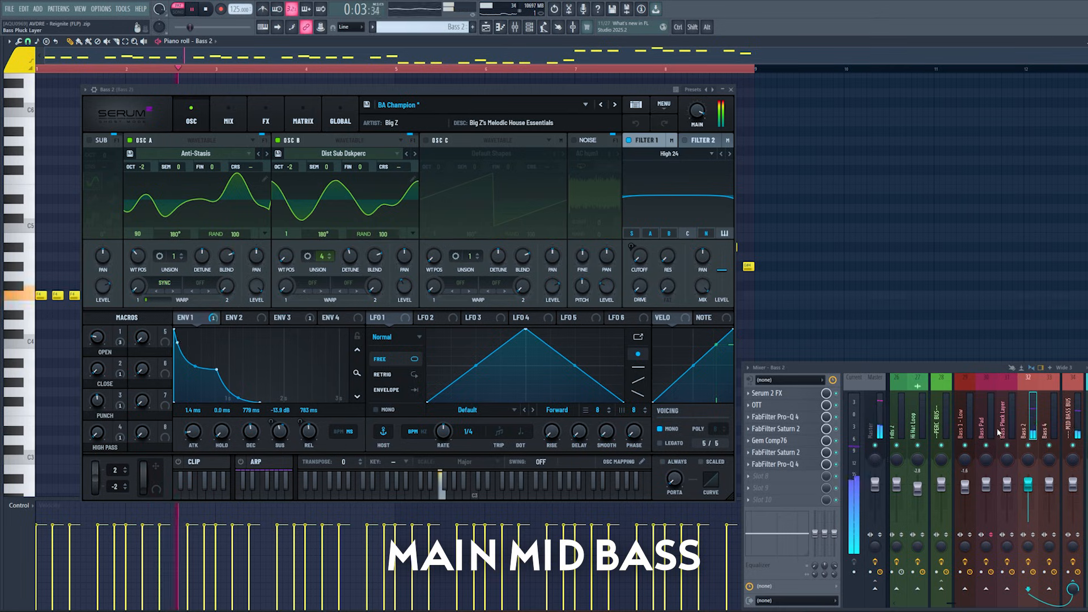
# View the Serum 2 effects rack of Bass 2 down to its equalizer, and toggle the track's mixer effects to compare the sound
pyautogui.click(266, 119)
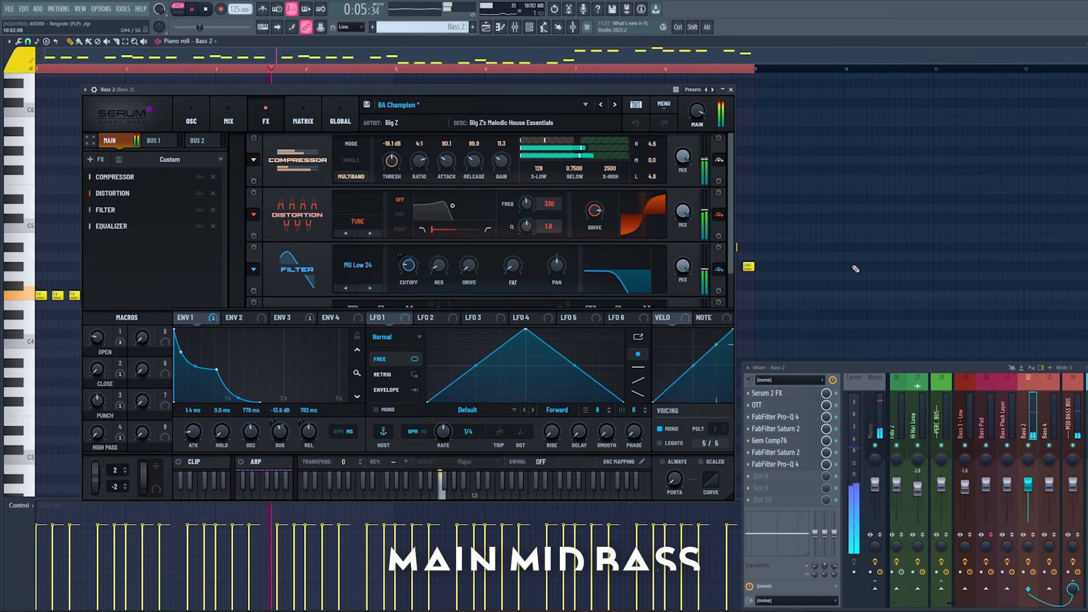
pyautogui.scroll(-1, 730, 278)
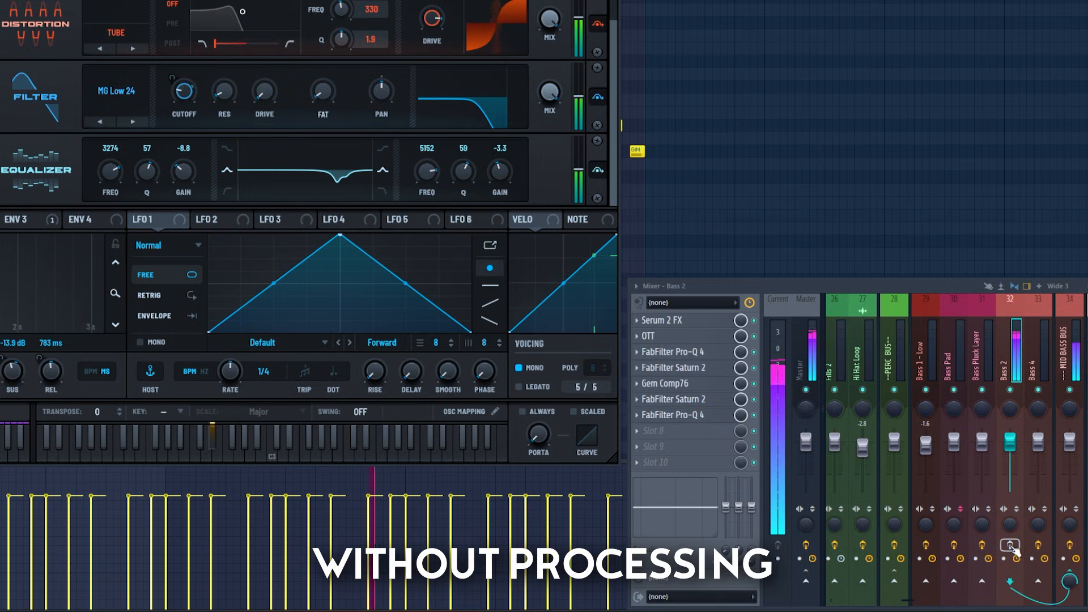
pyautogui.click(1011, 546)
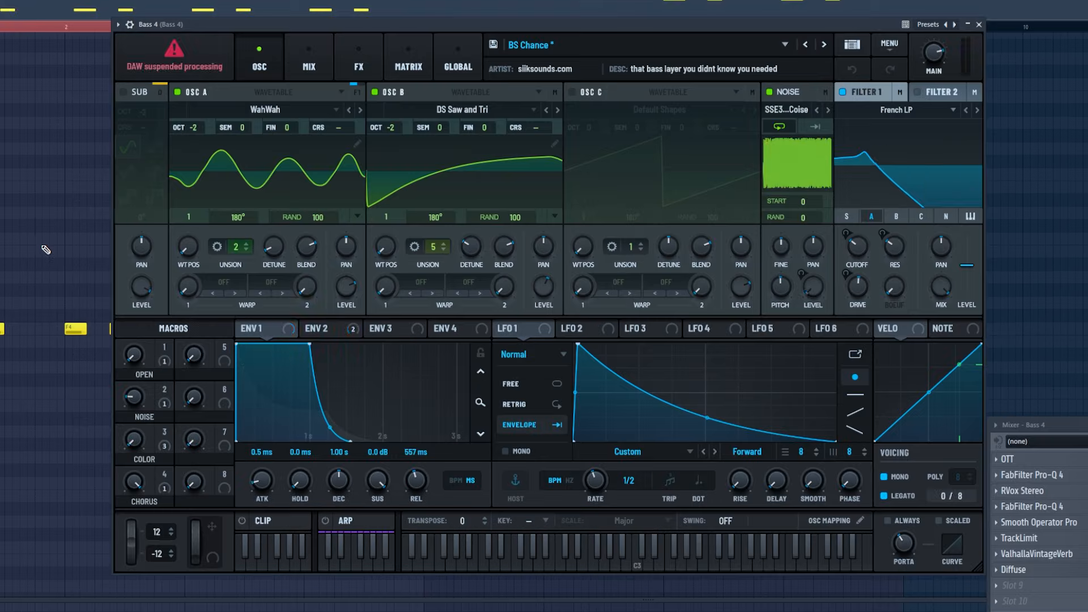
# View the effects rack of the Serum 2 synth on Bass 4
pyautogui.click(359, 66)
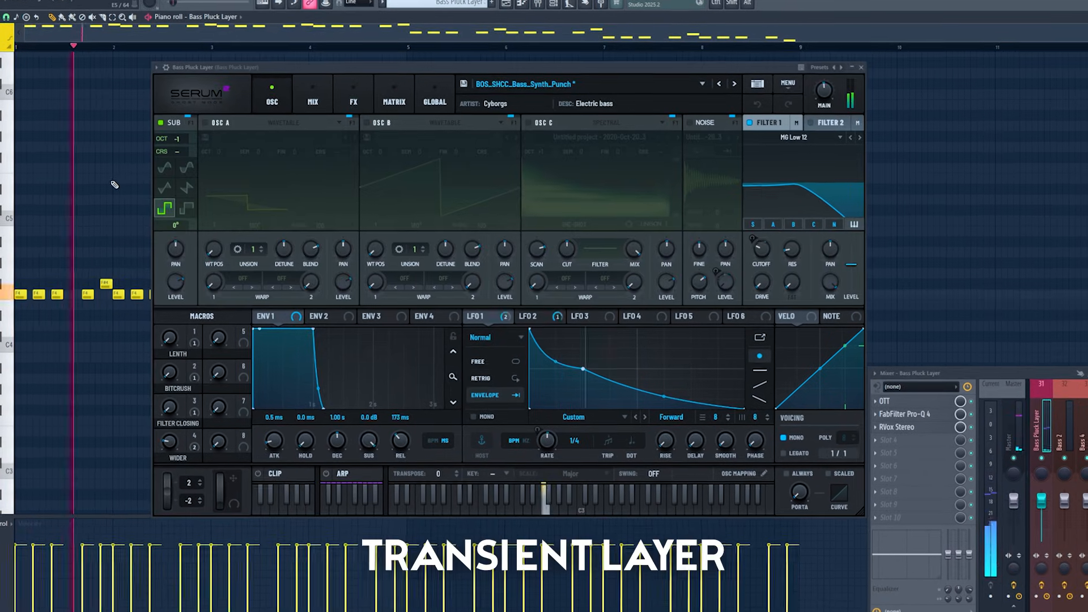
# Inspect the FabFilter Pro-Q 4 curve on the Bass Pluck Layer, and close the equalizer and its Serum 2 synth
pyautogui.click(907, 415)
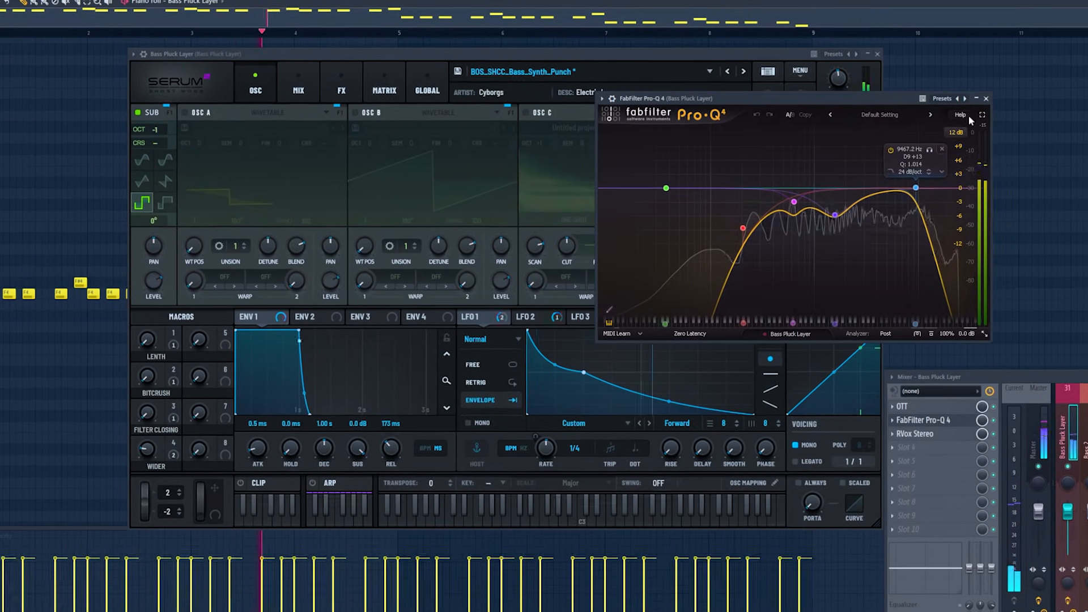
pyautogui.click(993, 97)
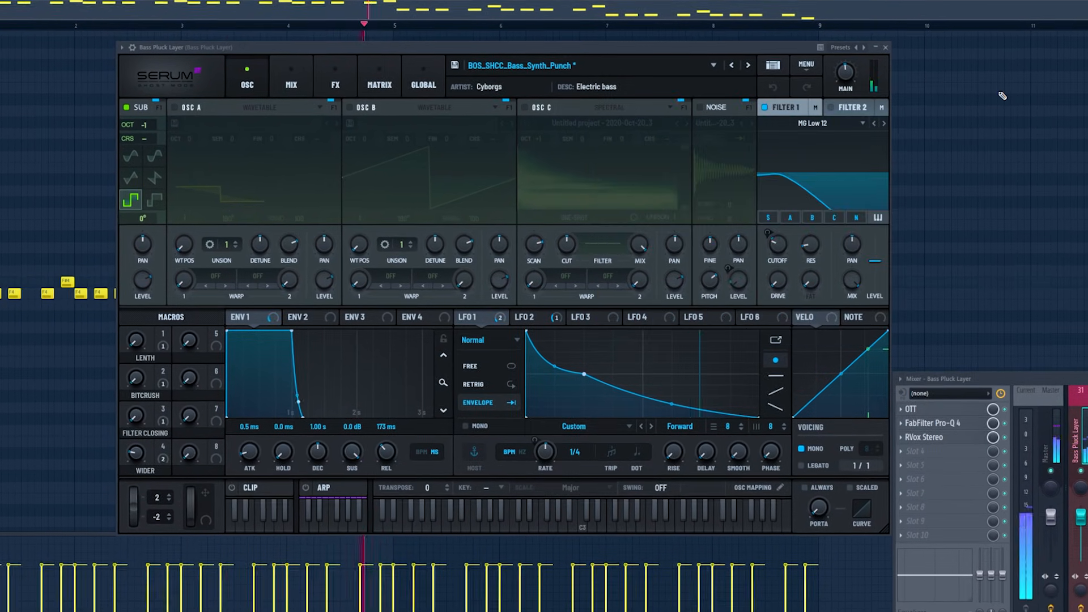
pyautogui.click(882, 51)
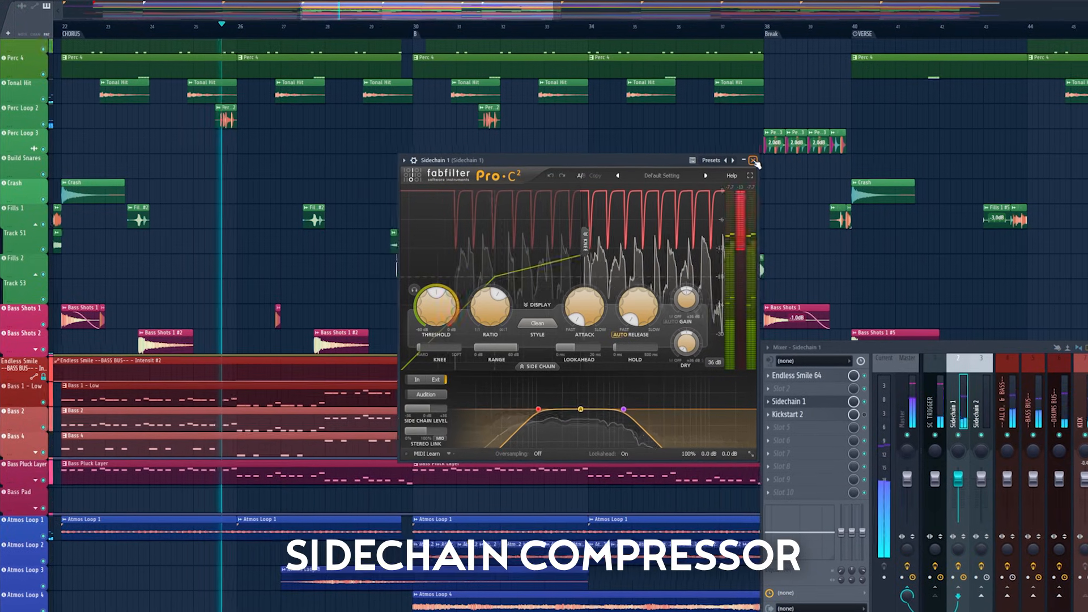
# Close the Sidechain 1 Pro-C 2 compressor and examine the bass, atmosphere, melody, lead and chord layers from the chorus to the bridge
pyautogui.click(751, 162)
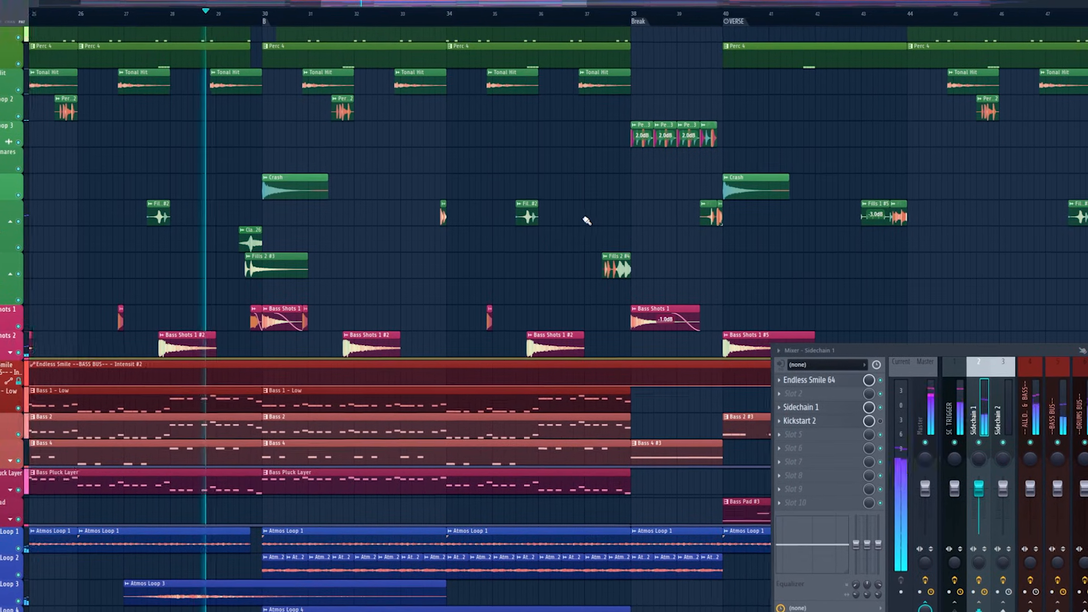
pyautogui.scroll(-5, 588, 220)
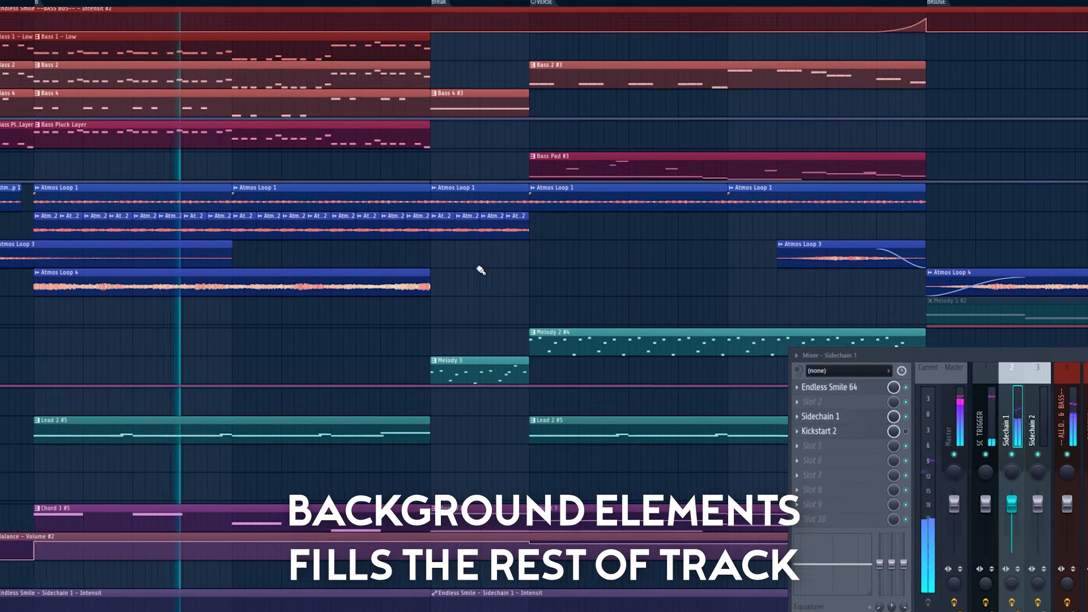
pyautogui.scroll(-3, 480, 270)
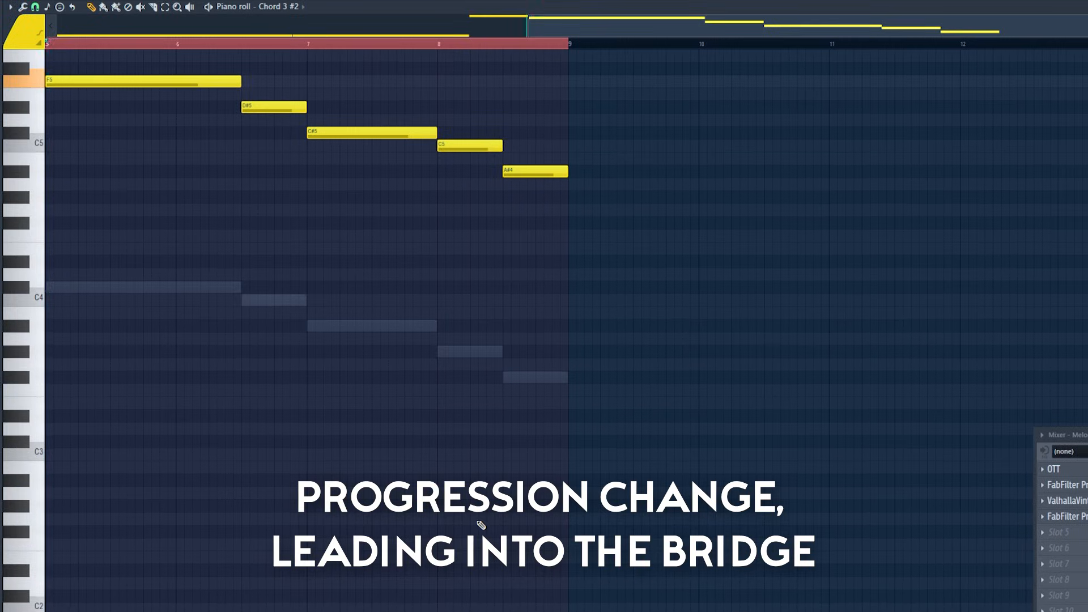
# Examine the full Chord 3 #2 note progression leading into the bridge in the piano roll
pyautogui.scroll(3, 480, 524)
pyautogui.scroll(-2, 478, 522)
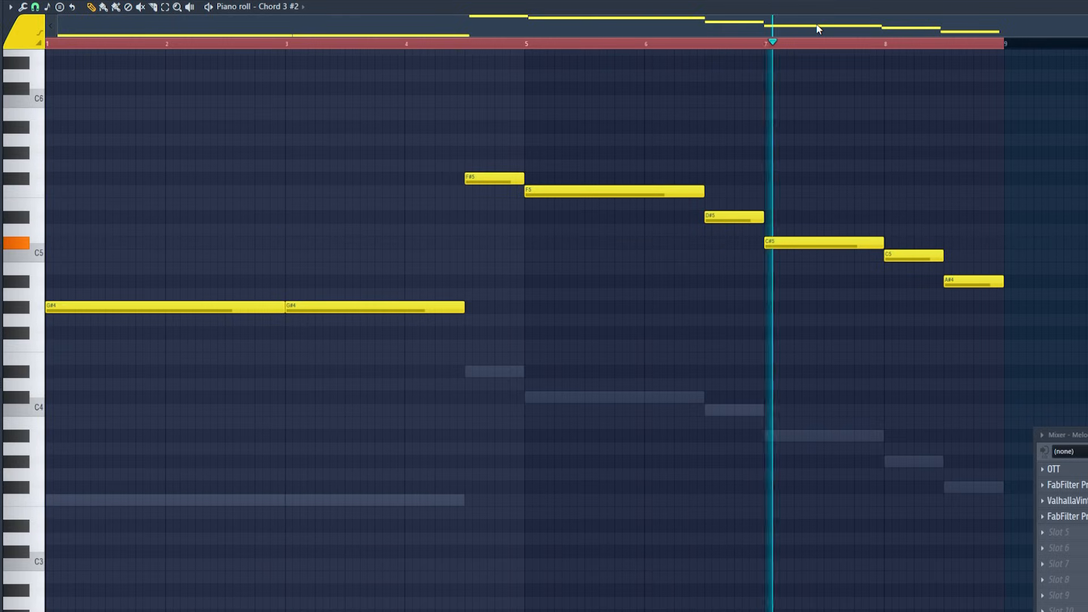
pyautogui.scroll(2, 566, 331)
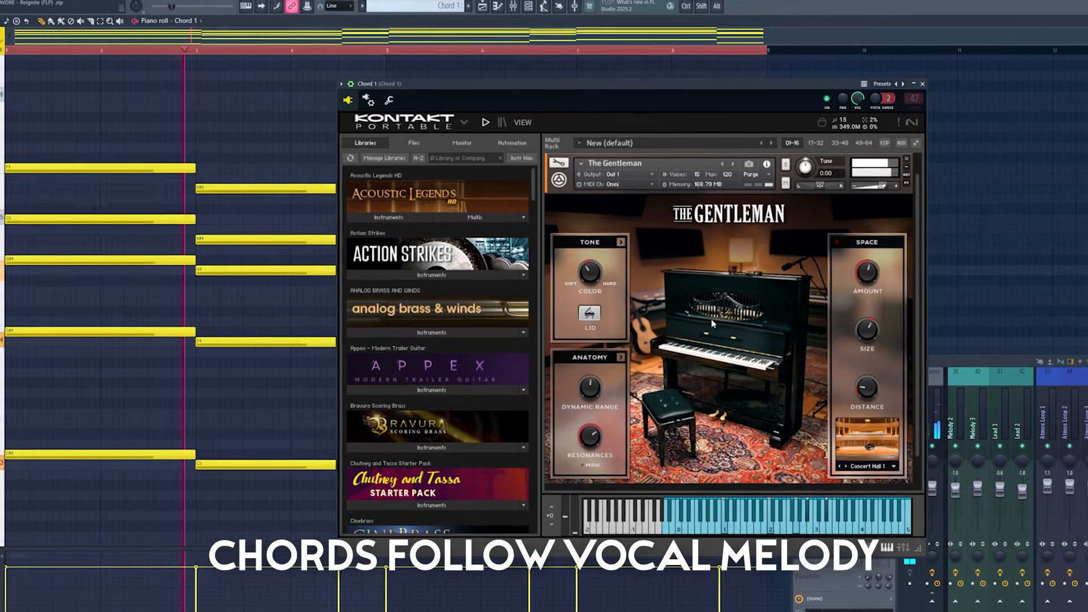
# View and close Chord 1's The Gentleman piano in Kontakt, and inspect and close the FabFilter Pro-Q 4 on its mixer track
pyautogui.scroll(-2, 710, 319)
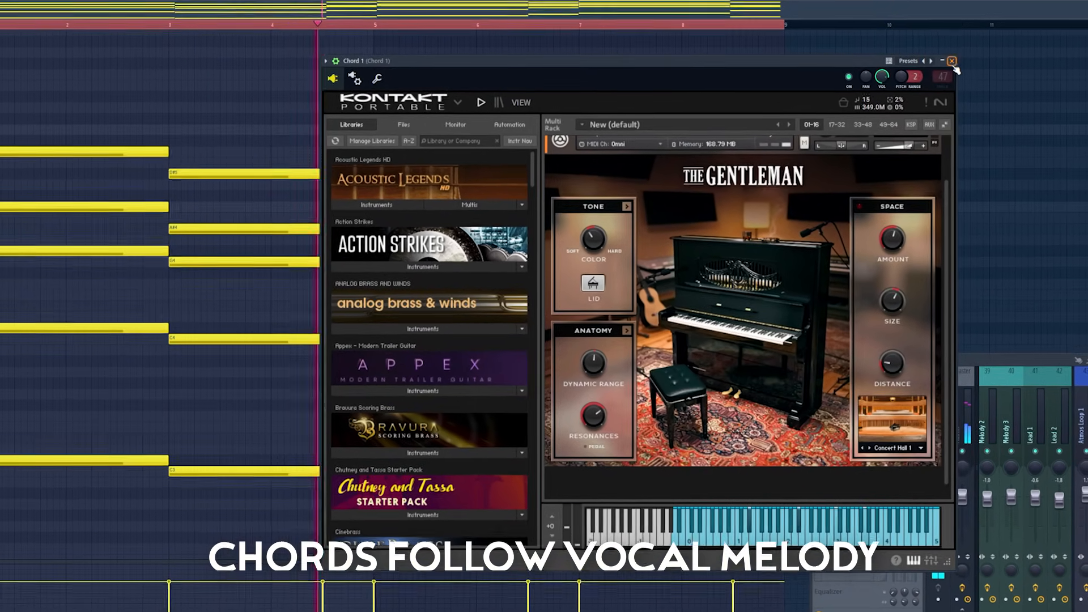
pyautogui.click(953, 62)
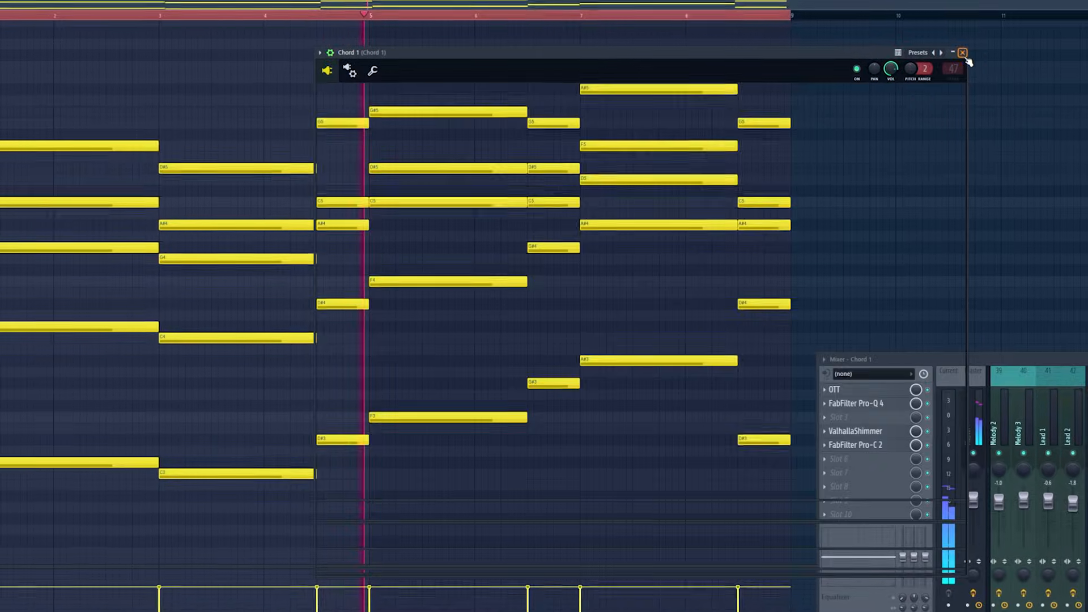
pyautogui.click(974, 45)
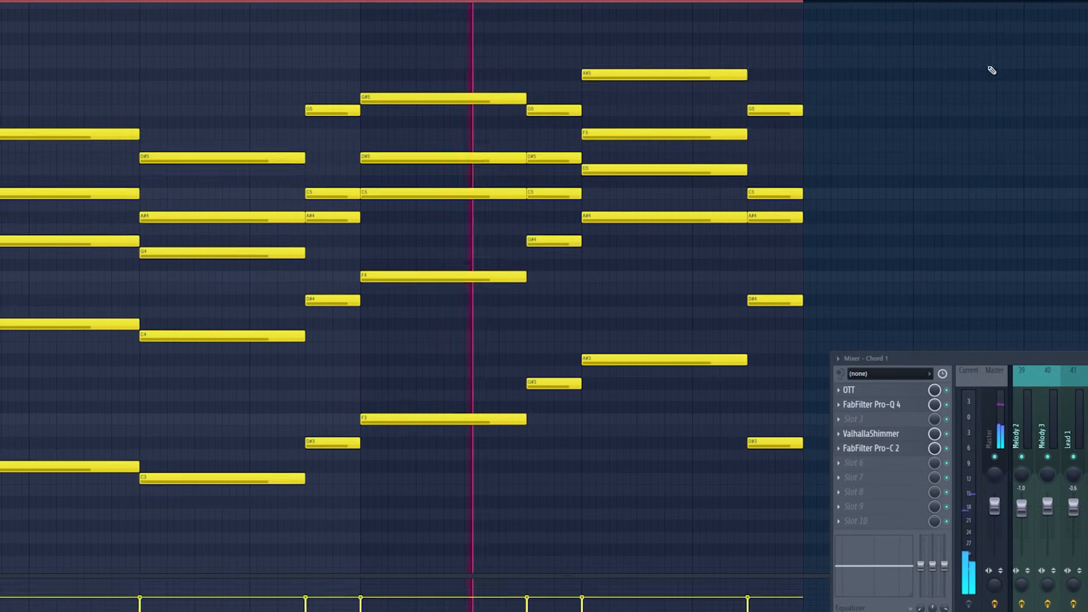
pyautogui.click(910, 406)
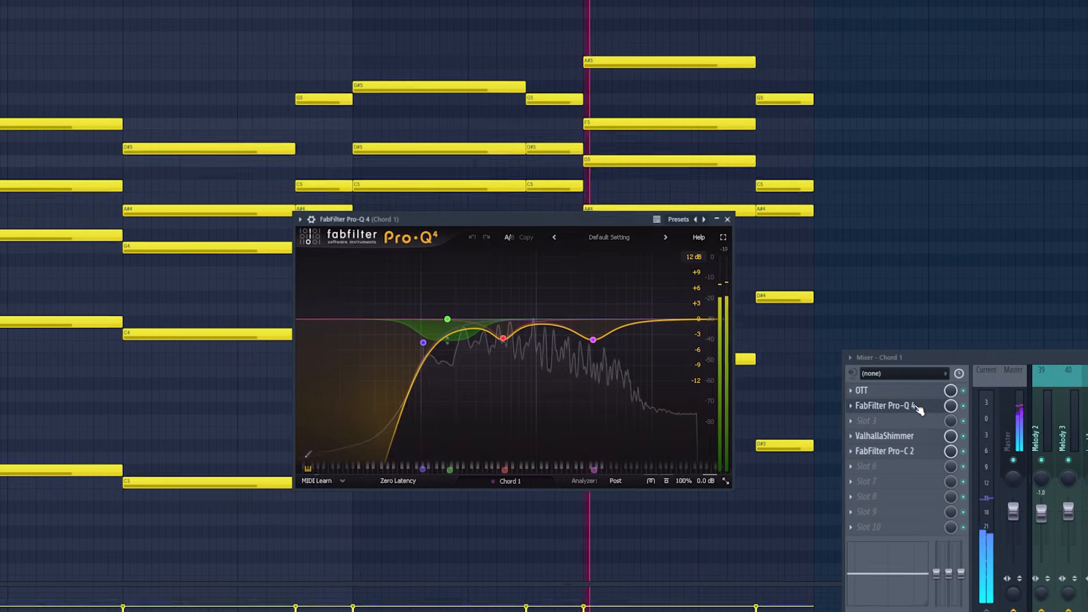
pyautogui.click(730, 217)
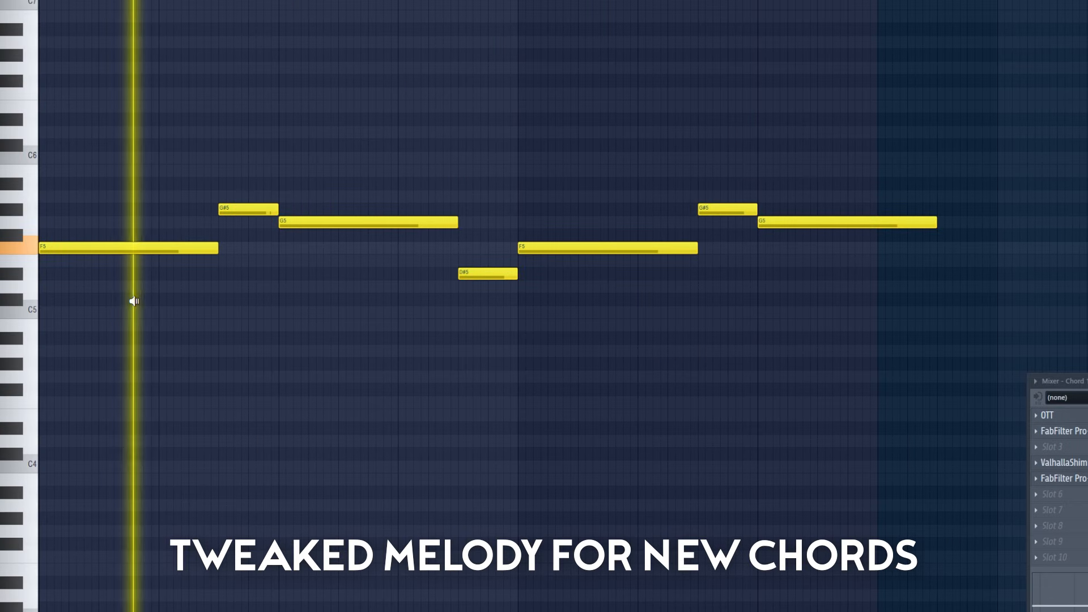
# Follow the tweaked melody for the new chords and its lower-octave counterpart during playback in the piano roll
pyautogui.moveTo(134, 301); pyautogui.dragTo(554, 304)
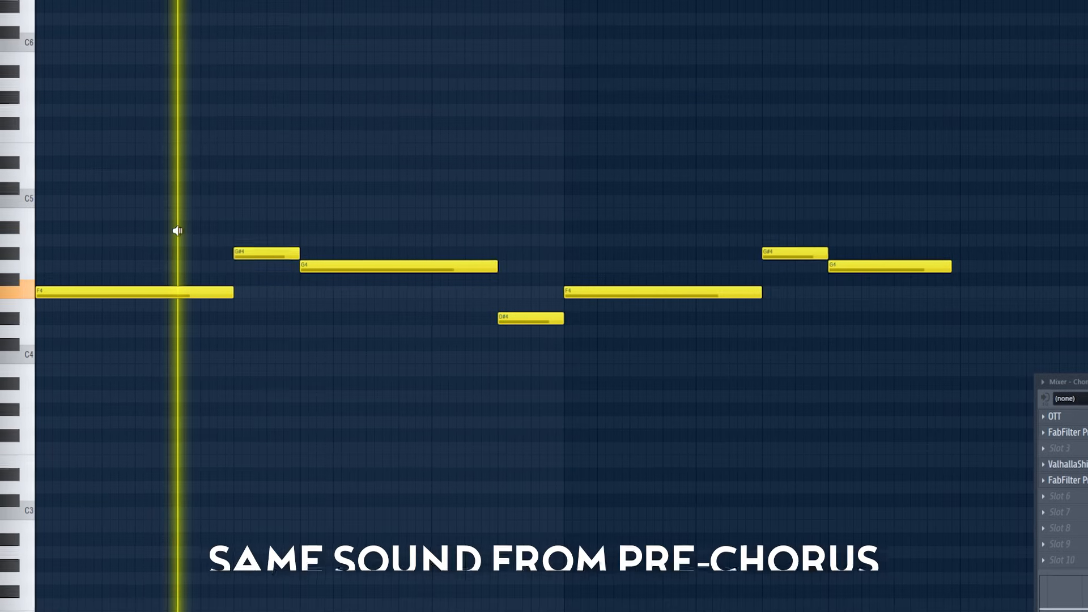
pyautogui.moveTo(175, 231); pyautogui.dragTo(582, 234)
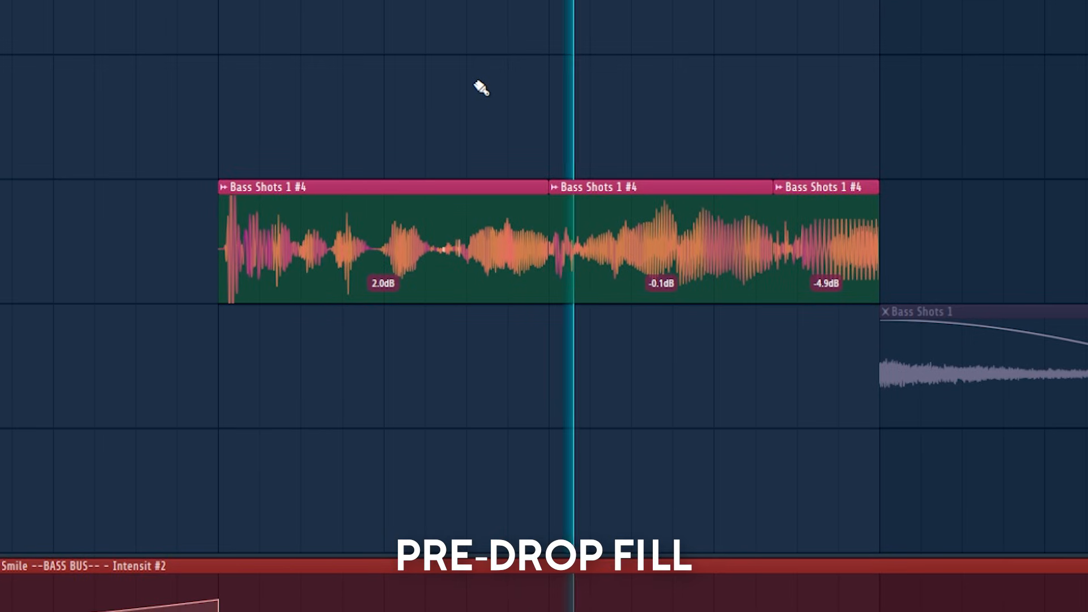
# Play the Bass Shots 1 #4 pre-drop fill and the transition into the chorus with its tonal hits, bass shots and atmosphere loop
pyautogui.press('space')
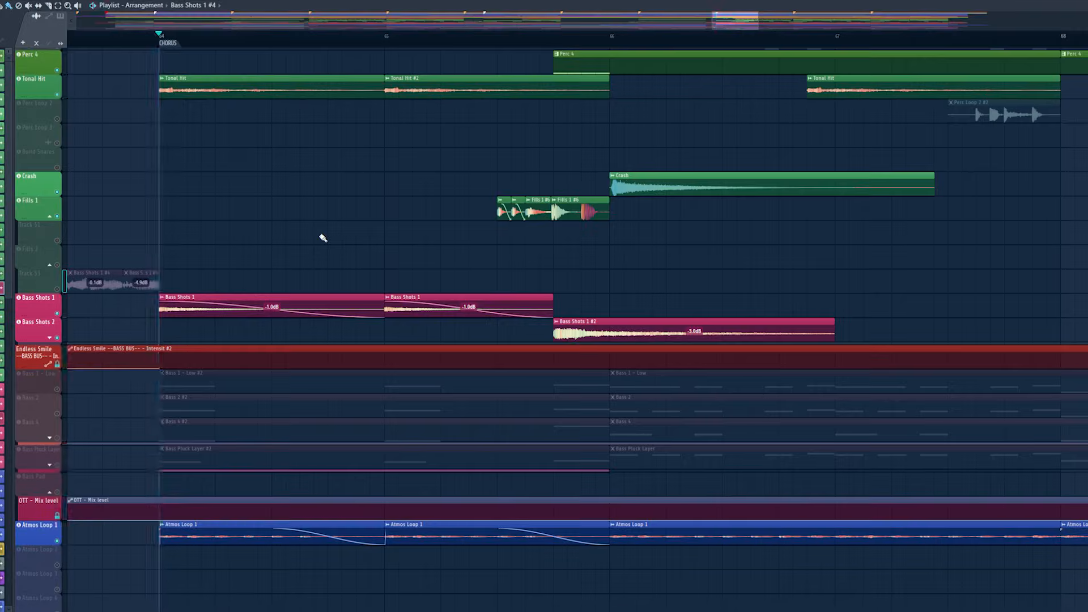
pyautogui.press('space')
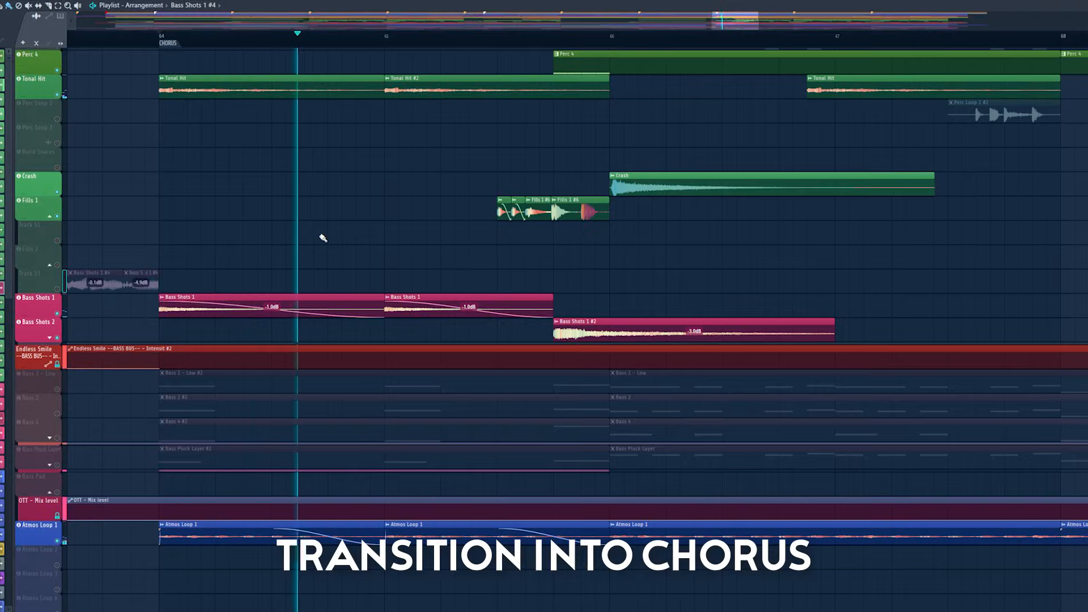
pyautogui.scroll(4, 702, 241)
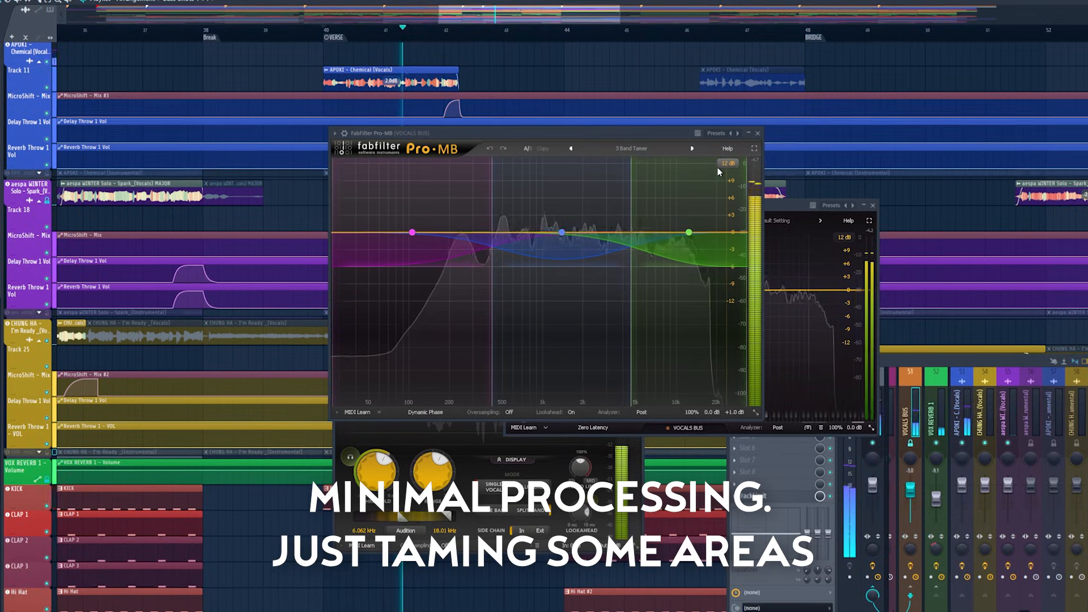
# Inspect and close the FabFilter Pro-MB, Pro-Q 4 and Pro-DS on the vocals bus, and examine the vocal clips and throw automation into the bridge
pyautogui.click(760, 131)
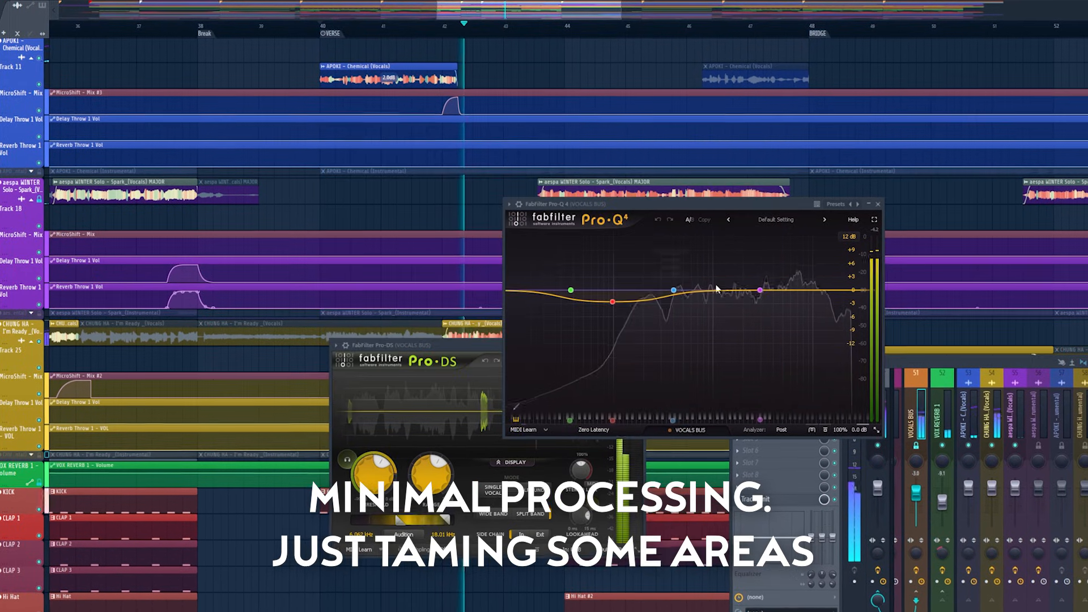
pyautogui.click(883, 204)
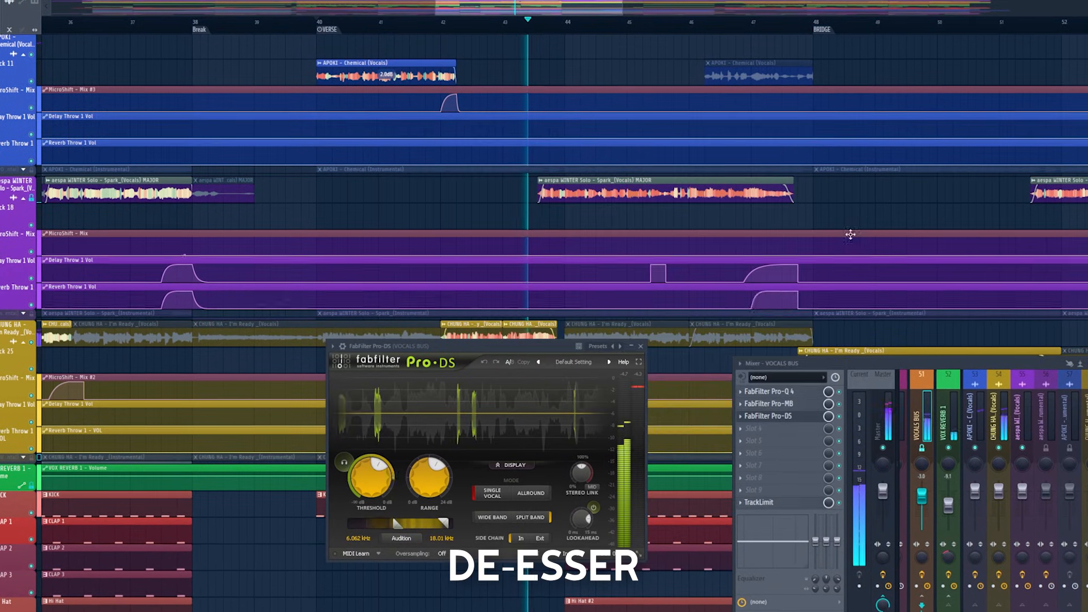
pyautogui.click(642, 347)
pyautogui.scroll(-5, 542, 322)
pyautogui.scroll(5, 542, 322)
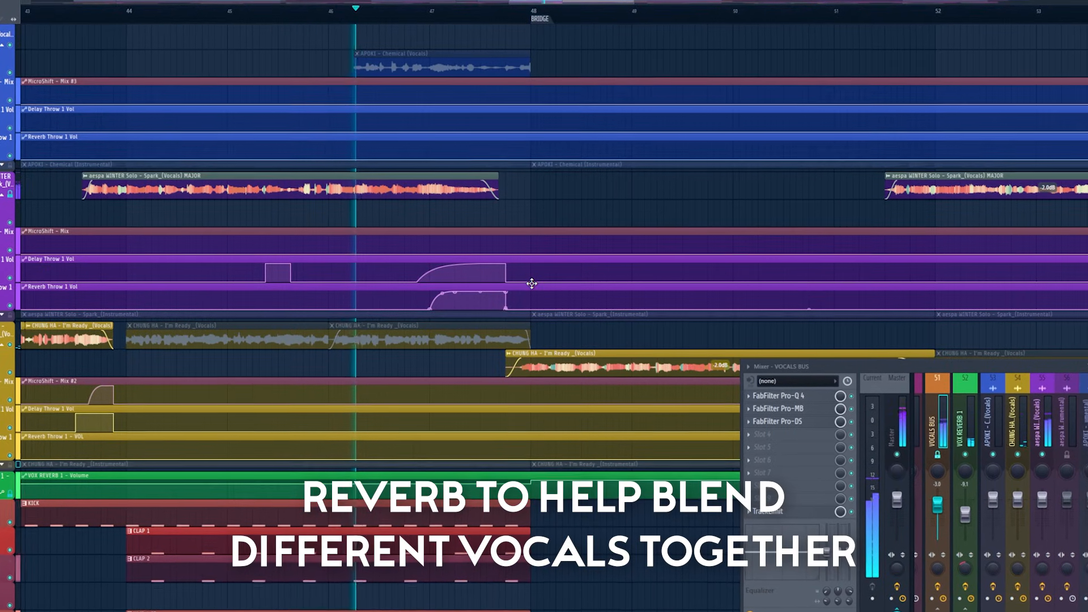
pyautogui.scroll(2, 532, 283)
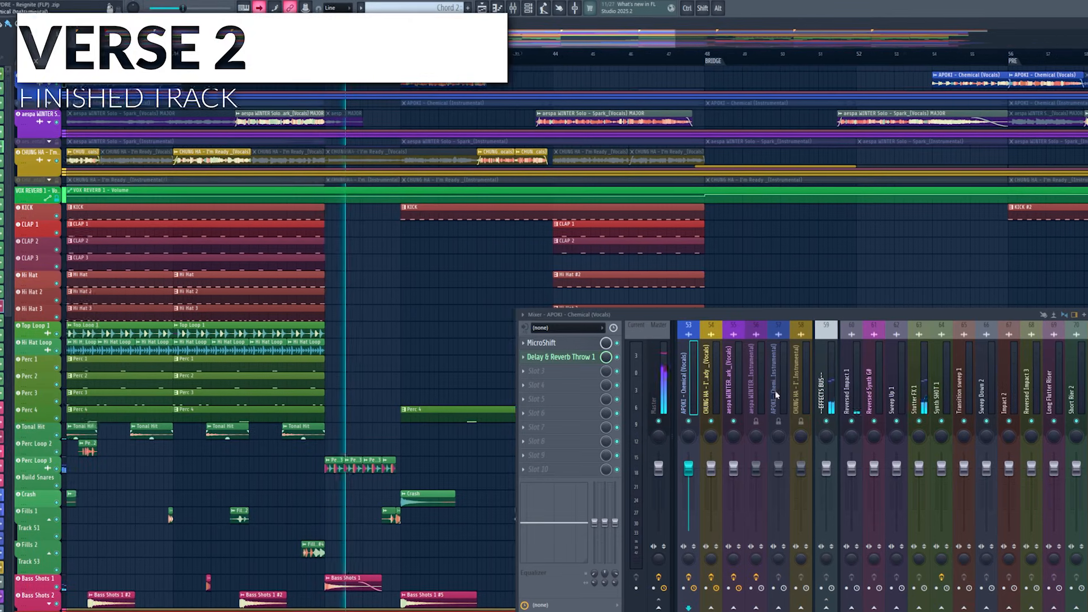
# Select the Master track in the mixer, and inspect and close its FabFilter Pro-MB and Pro-C 2
pyautogui.scroll(8, 821, 397)
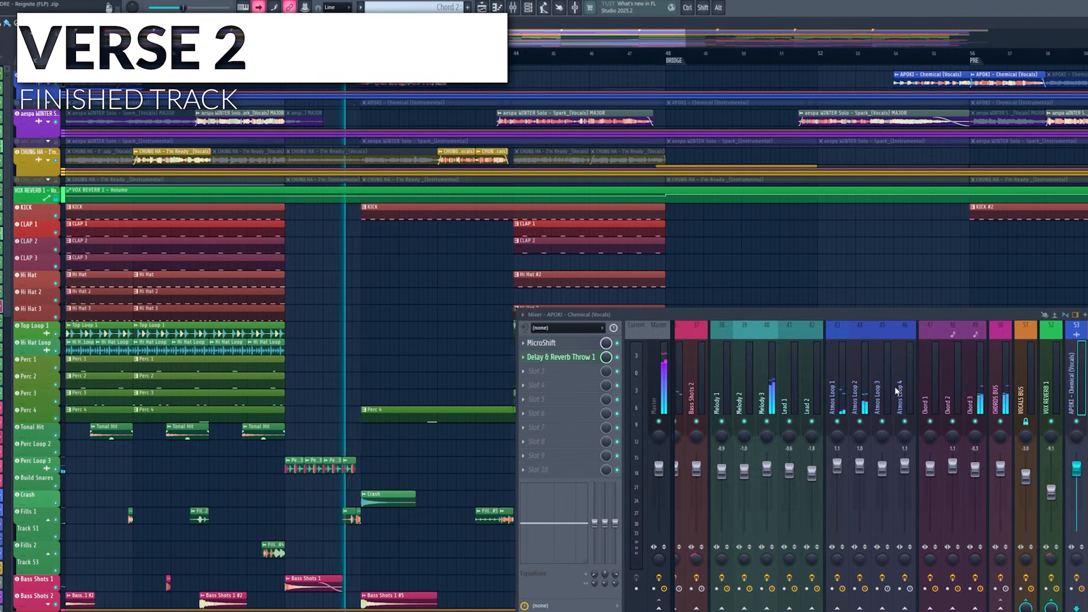
pyautogui.scroll(15, 897, 390)
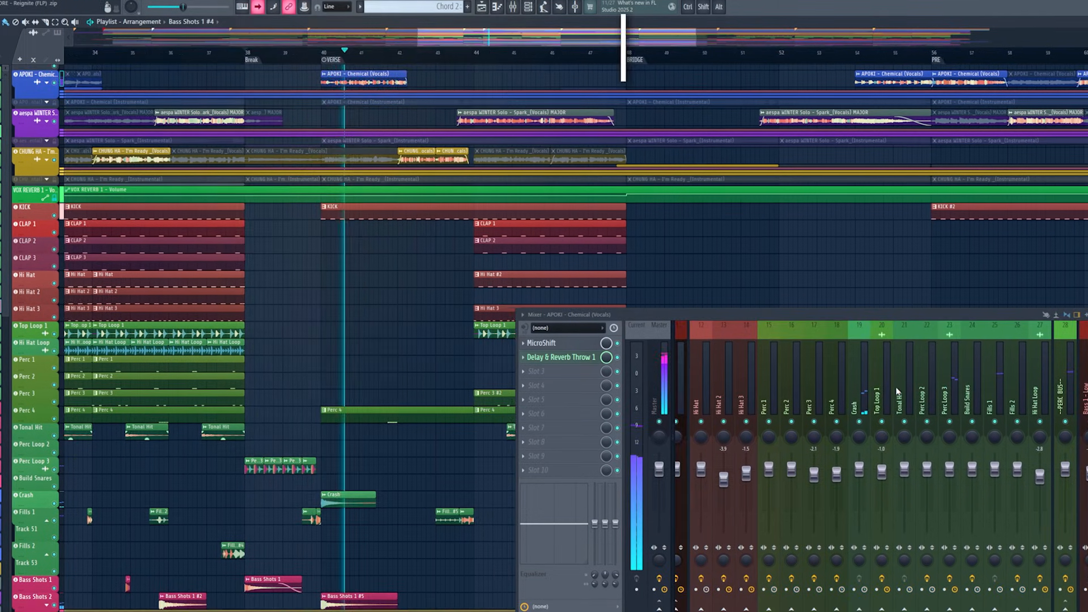
pyautogui.scroll(3, 895, 390)
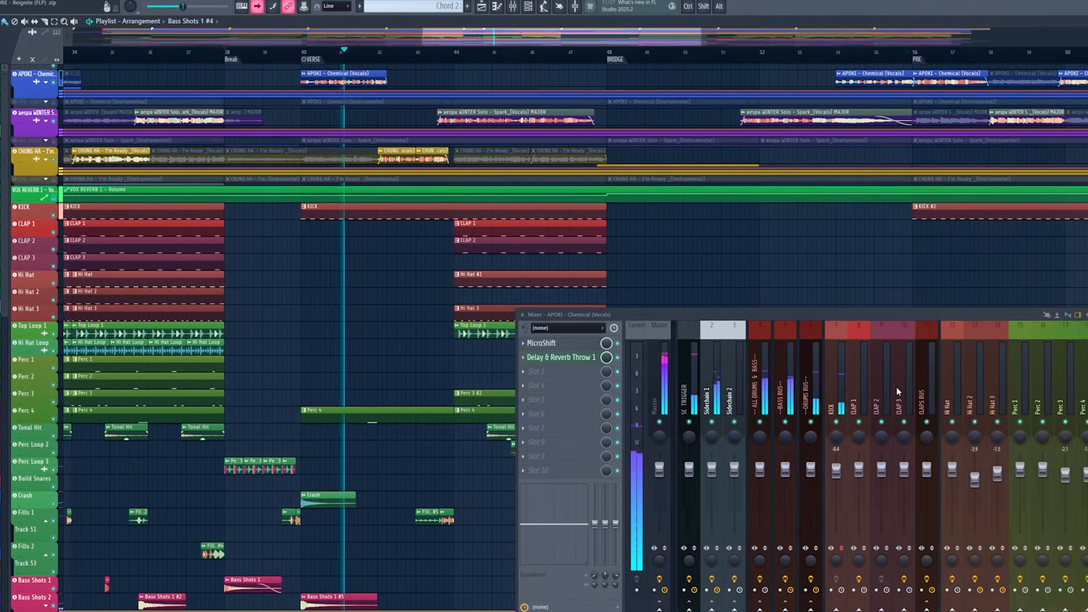
pyautogui.click(666, 379)
pyautogui.click(578, 344)
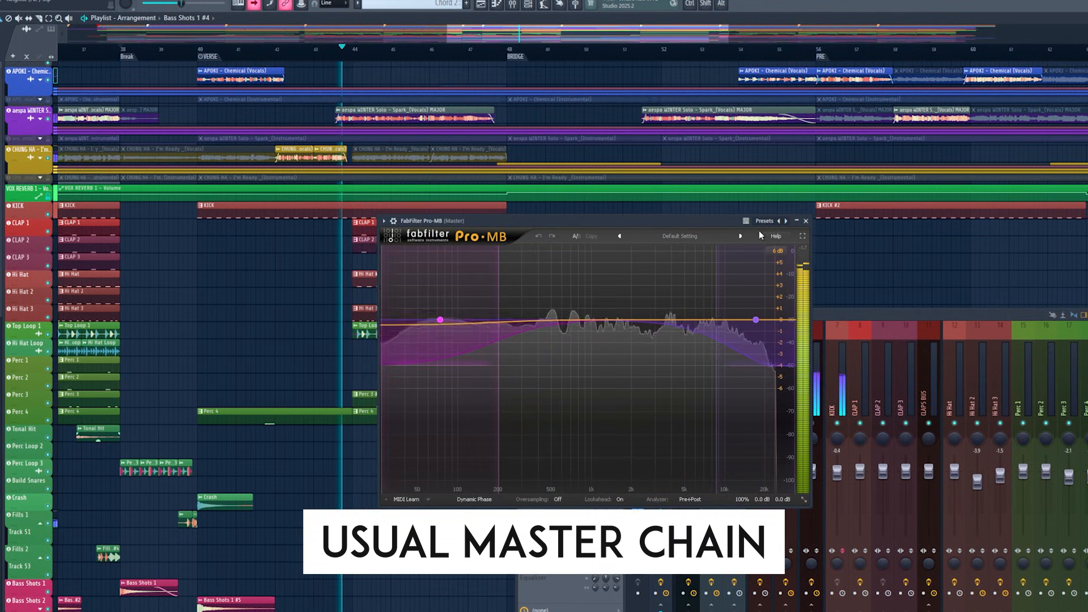
pyautogui.click(805, 221)
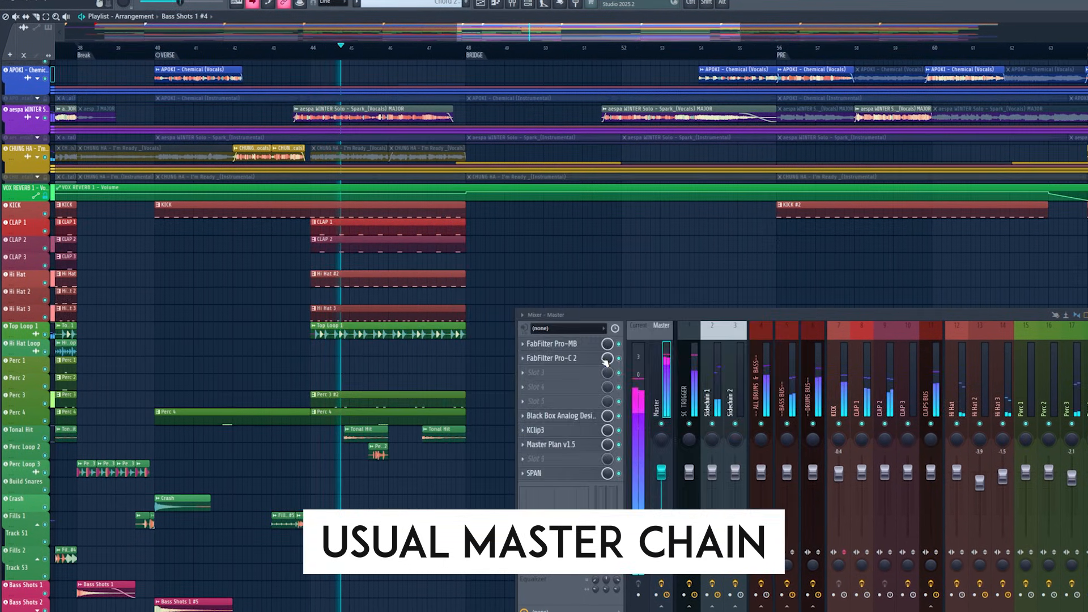
pyautogui.click(583, 358)
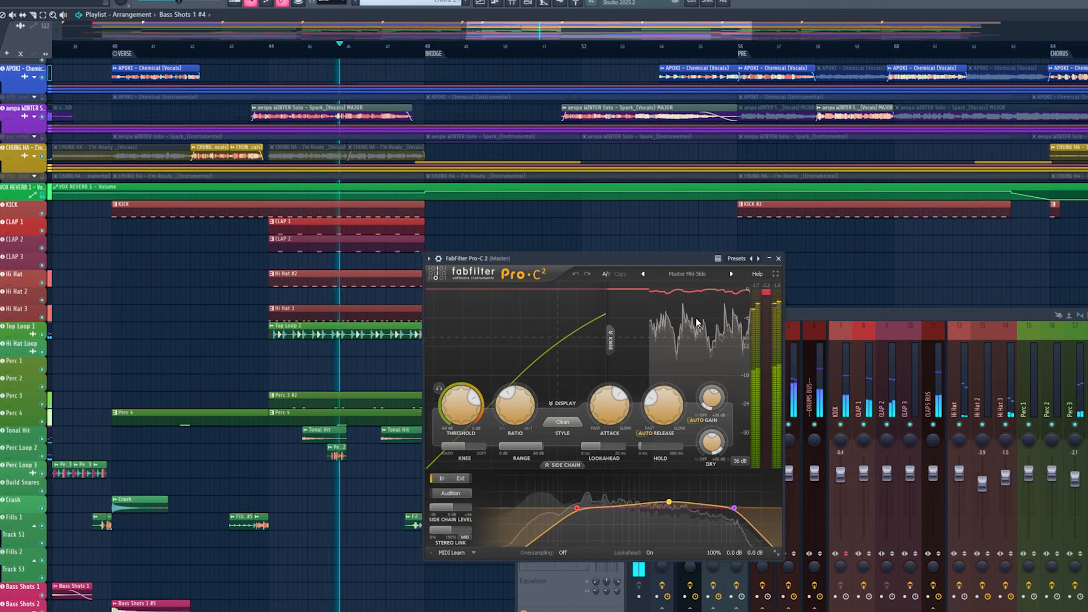
pyautogui.click(781, 259)
# Inspect and close the Black Box HG-2MS, the KClip3 clipper and the Master Plan v1.5 limiter on the Master track
pyautogui.click(584, 421)
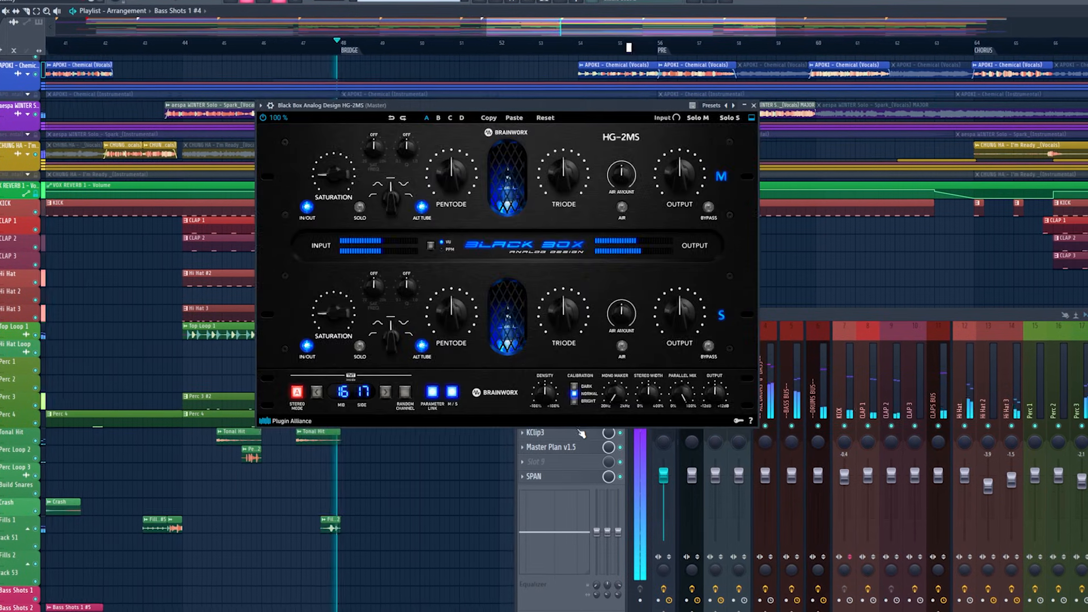
pyautogui.click(578, 436)
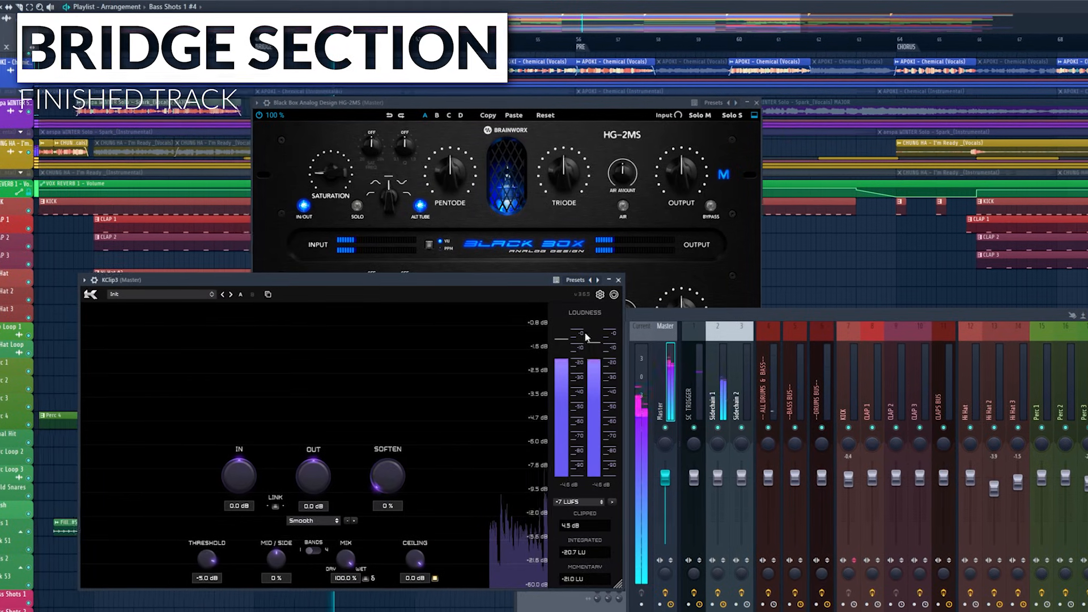
pyautogui.click(619, 280)
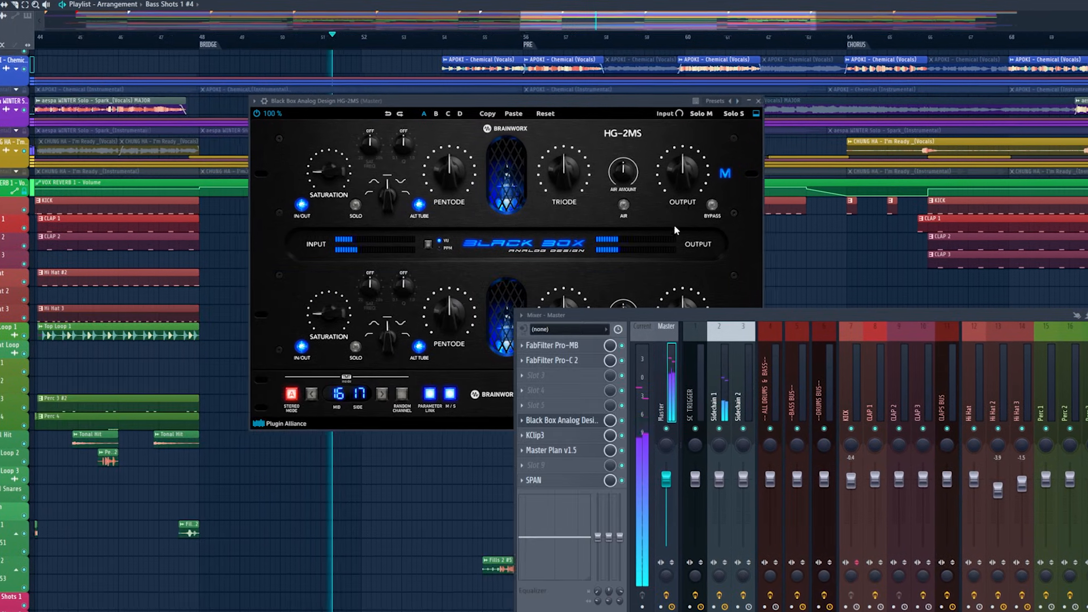
pyautogui.click(760, 100)
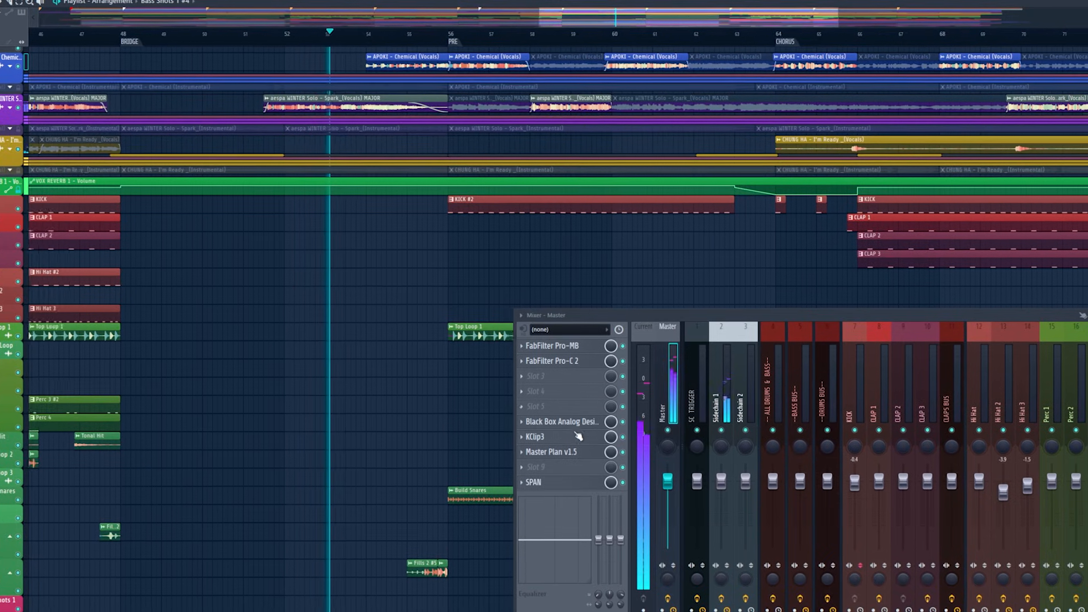
pyautogui.click(567, 451)
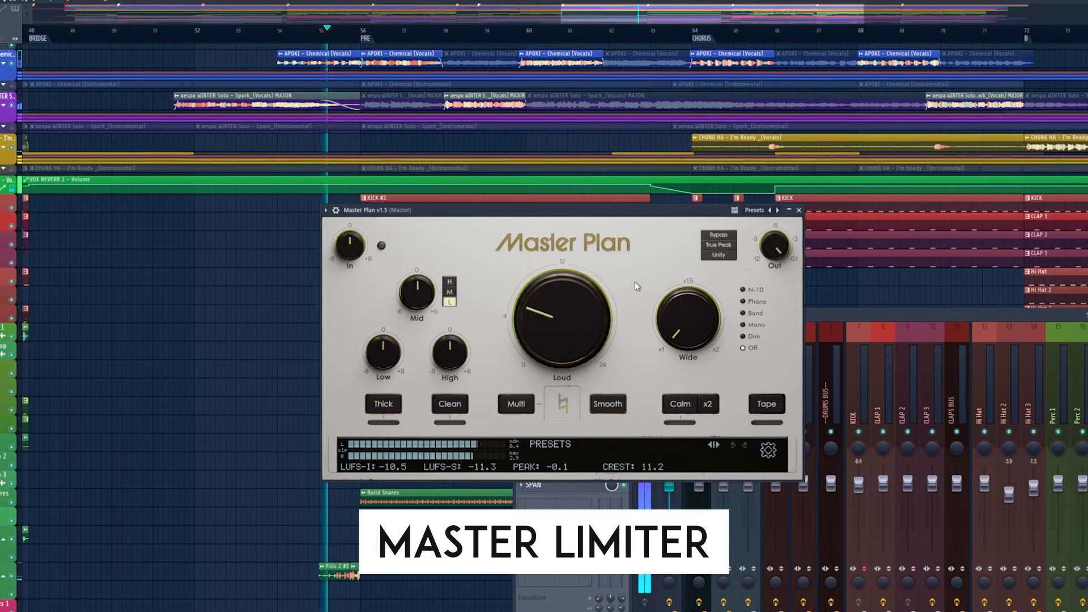
pyautogui.click(804, 209)
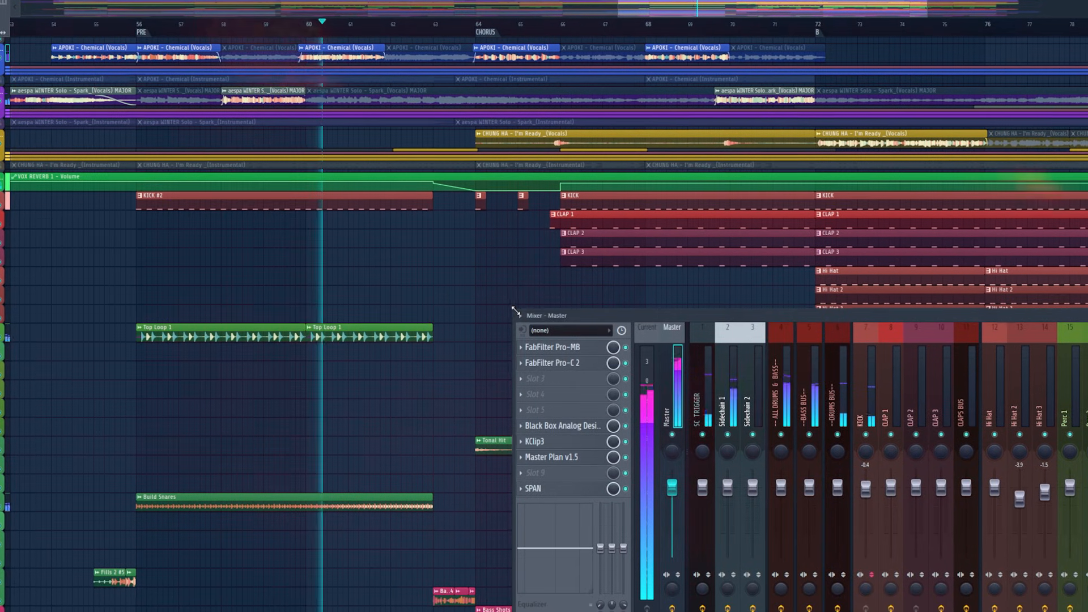
# Shrink the mixer window to uncover more of the playlist from the pre-chorus to the outro
pyautogui.moveTo(513, 310); pyautogui.dragTo(771, 410)
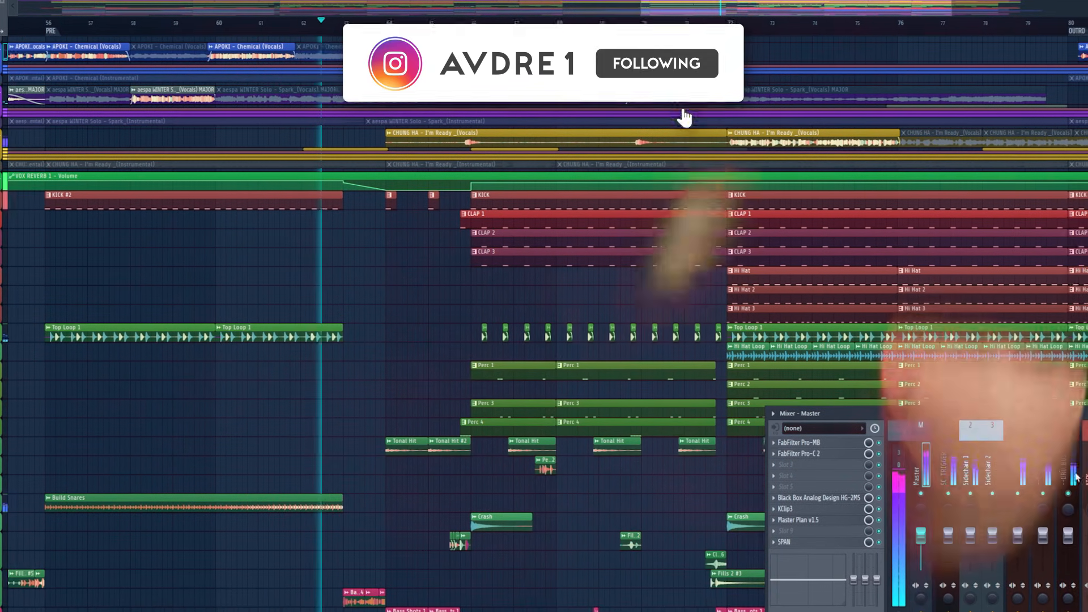
pyautogui.scroll(-2, 613, 373)
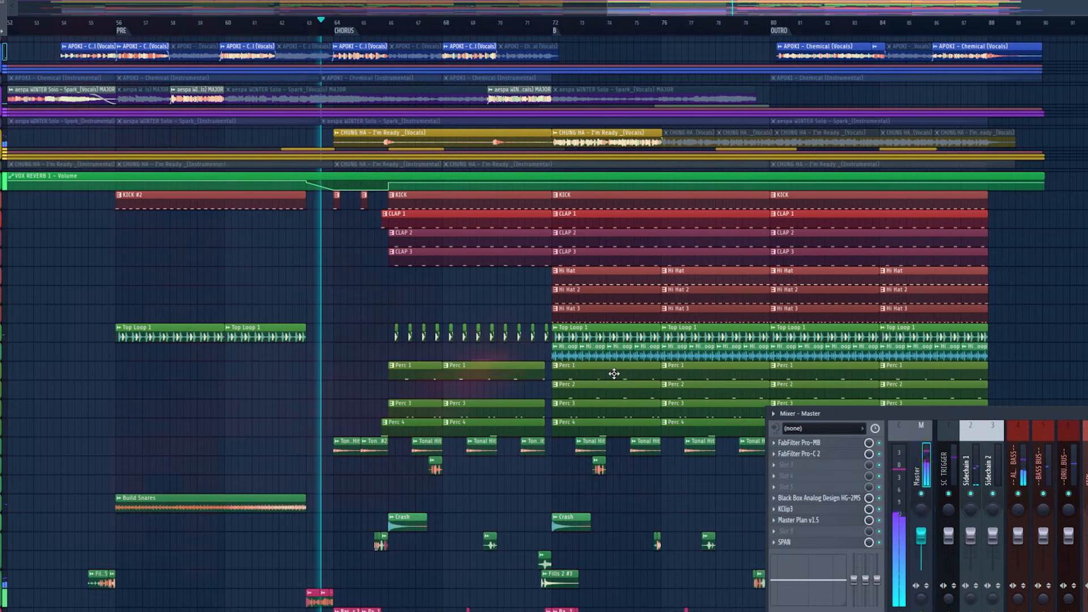